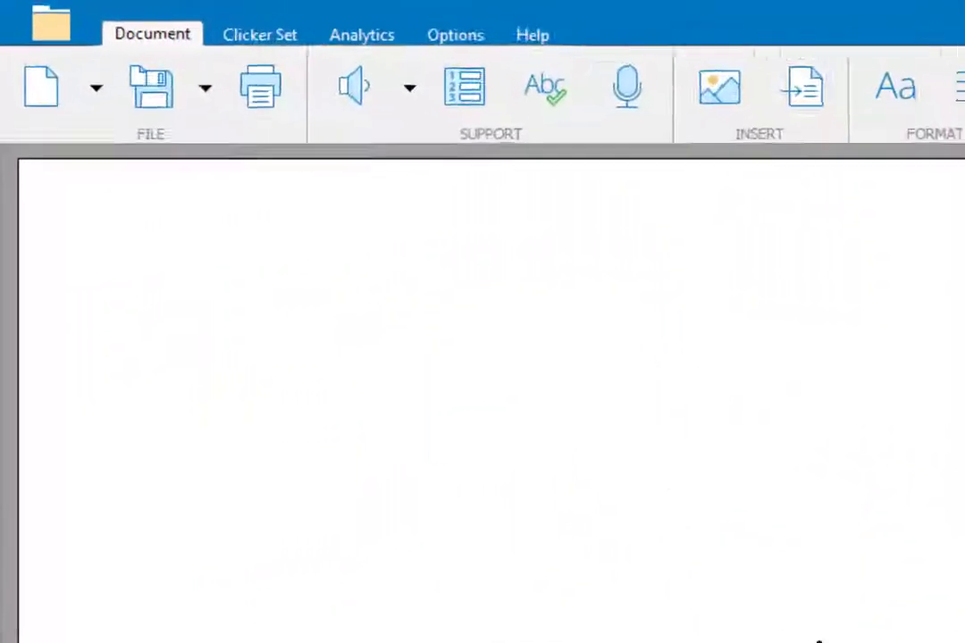
Create a new Word Bank set and paste the clipboard text as its source text
left_click(319, 38)
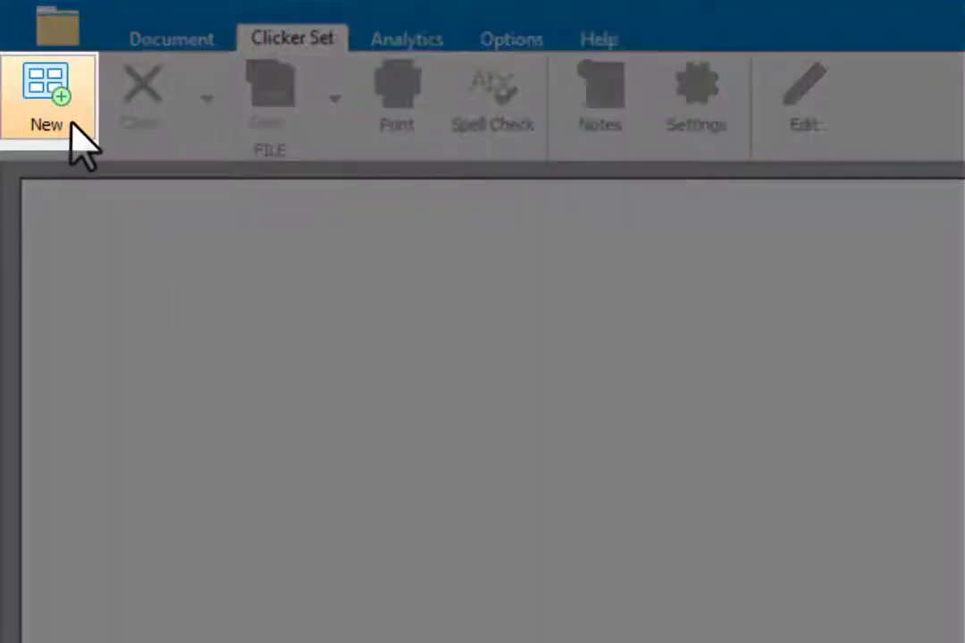
left_click(71, 125)
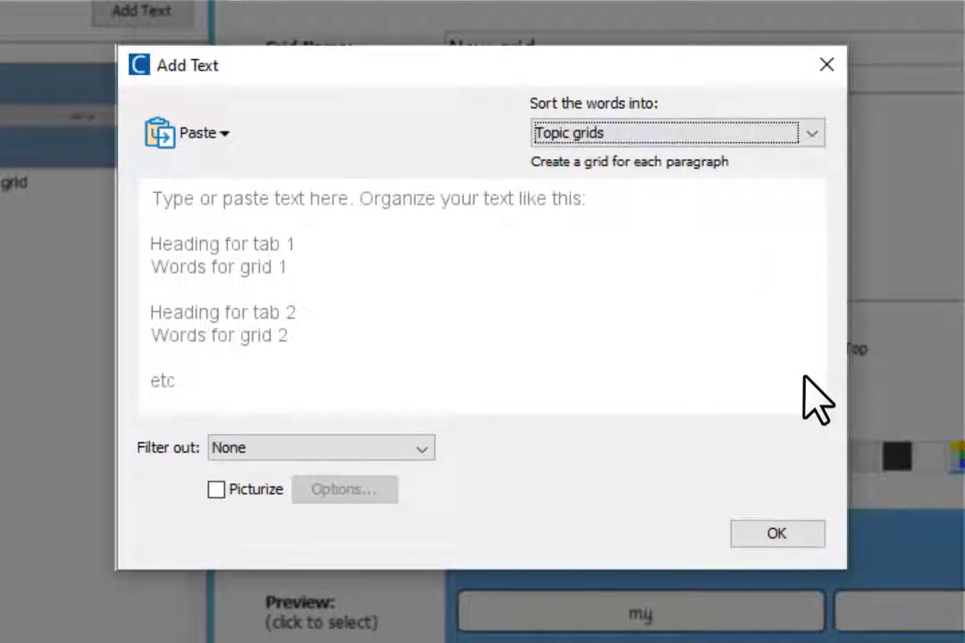
left_click(223, 134)
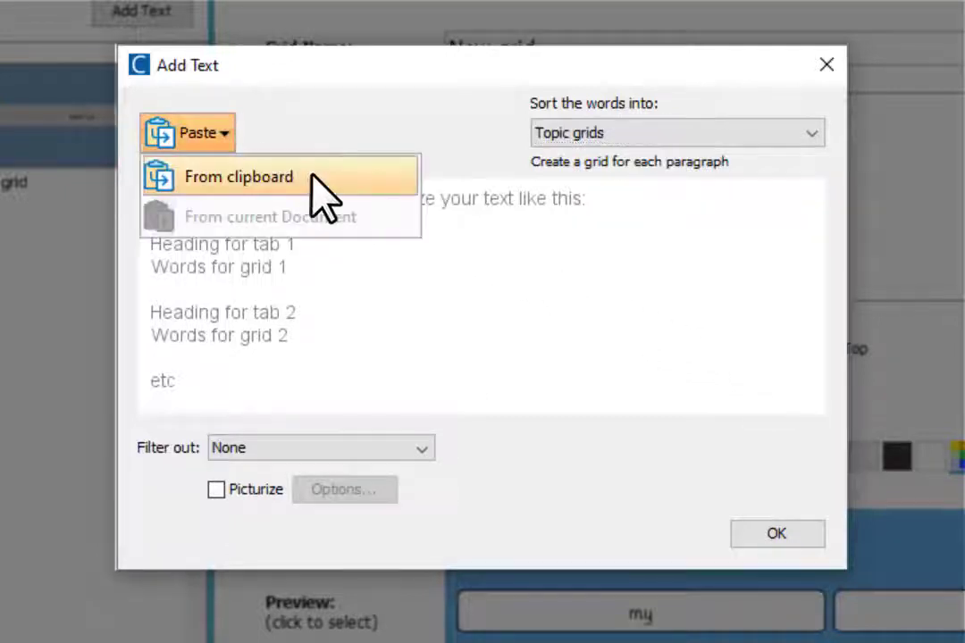
left_click(313, 179)
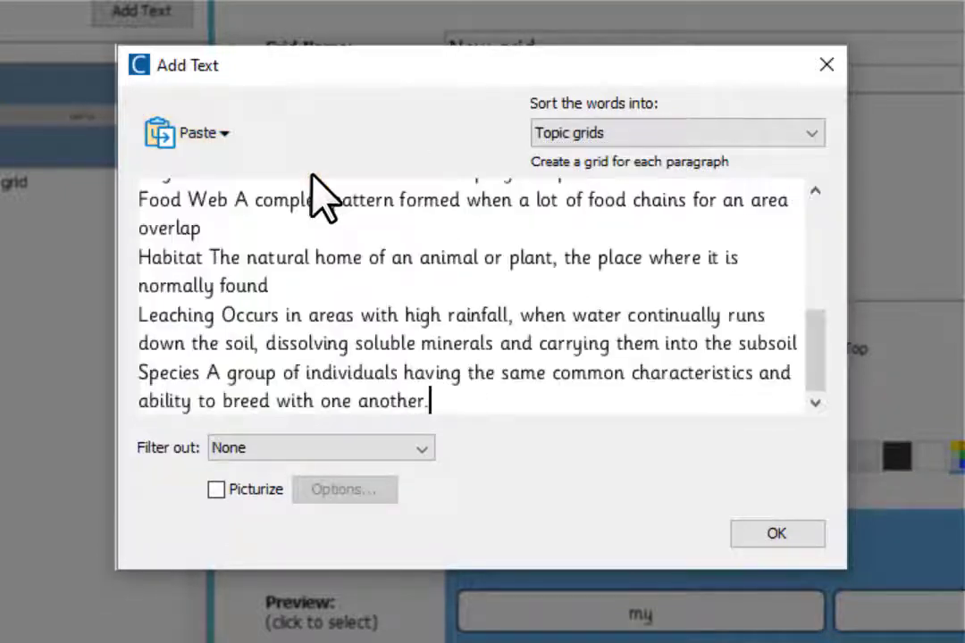
Sort the pasted words into alphabetic grids and filter out the 32 most common words
left_click(804, 134)
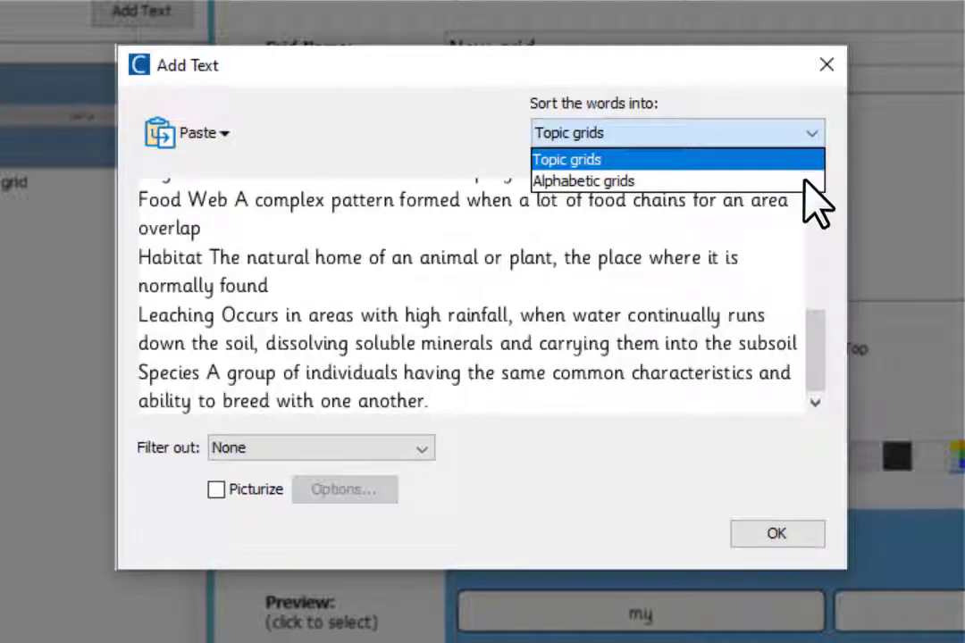
left_click(809, 181)
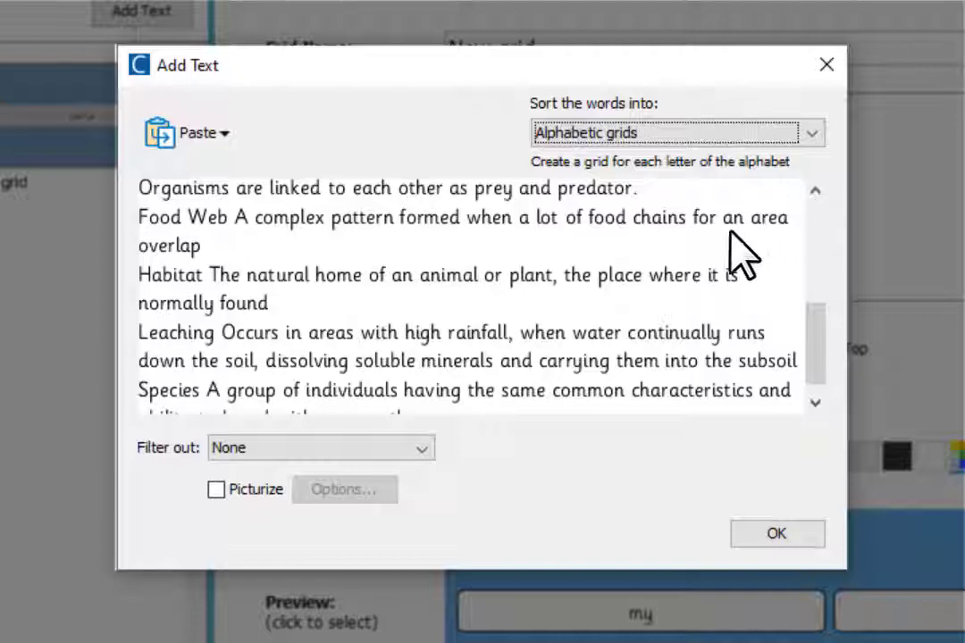
left_click(420, 449)
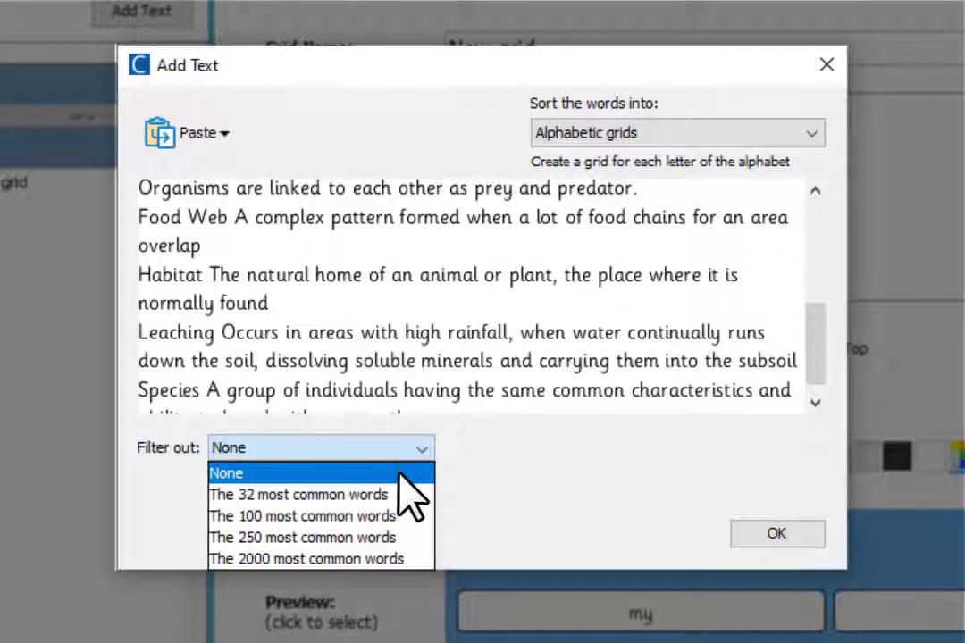
left_click(404, 495)
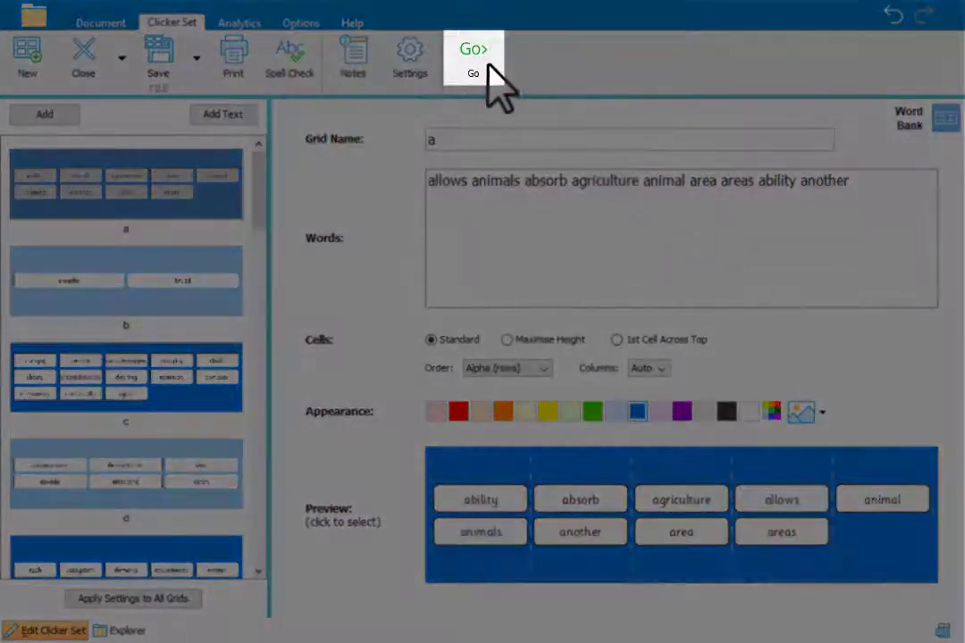
Run the word bank and look through the b, c and d grids
left_click(473, 58)
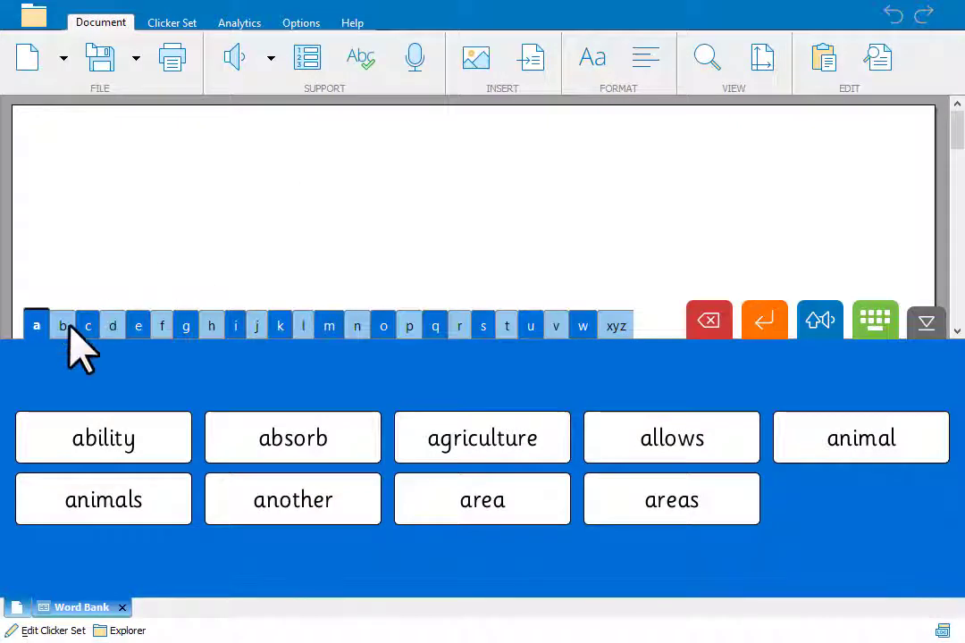
left_click(63, 326)
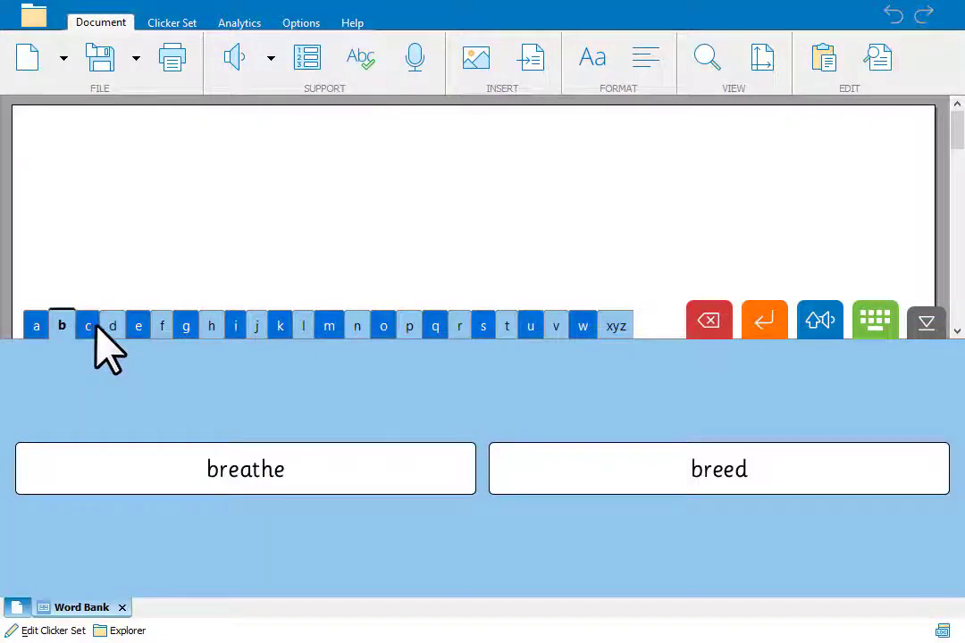
left_click(89, 326)
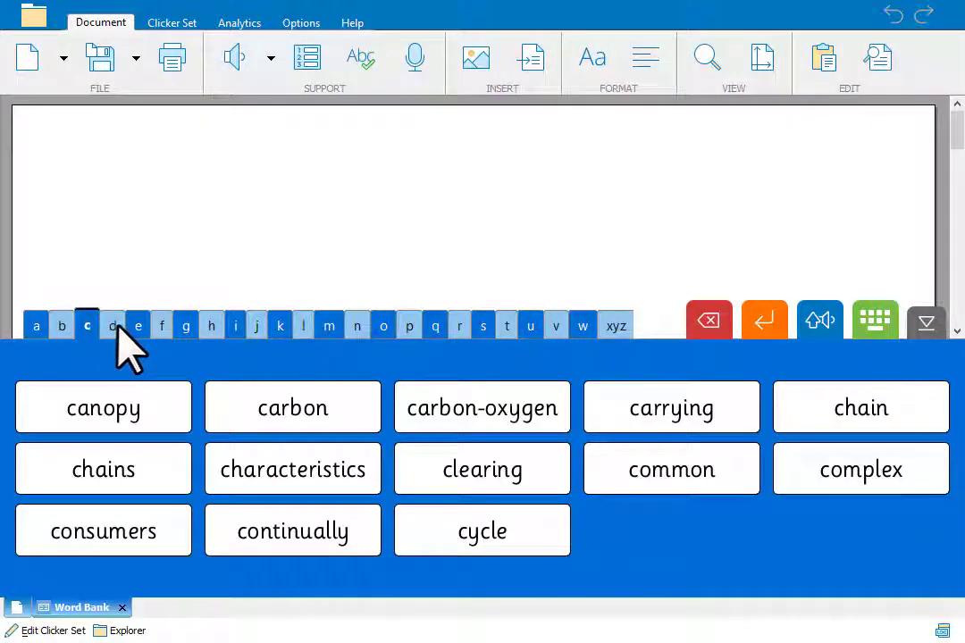
left_click(113, 326)
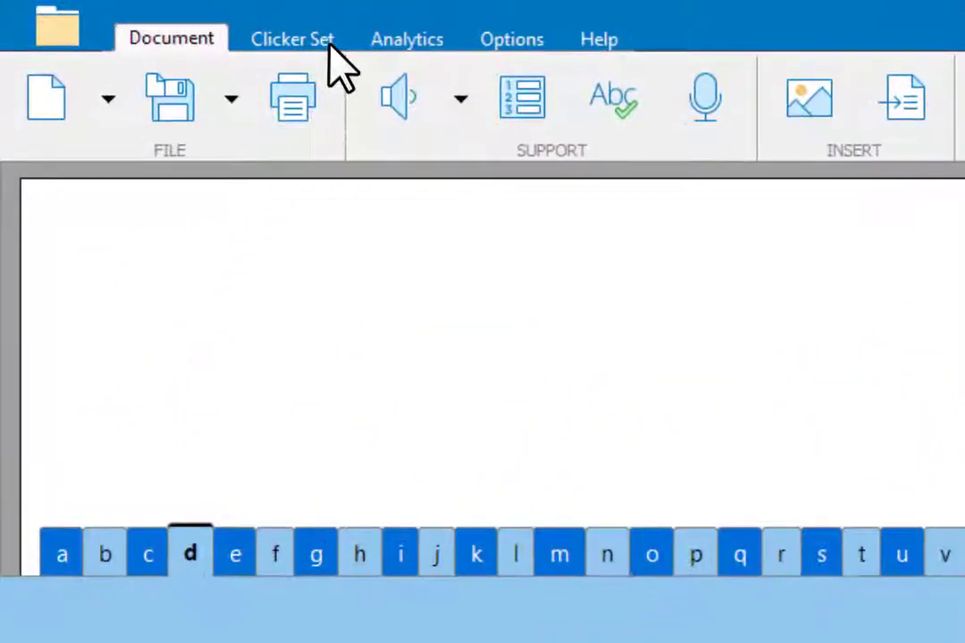
Open the set for editing and add "decomposition" to the words of the d grid
left_click(329, 42)
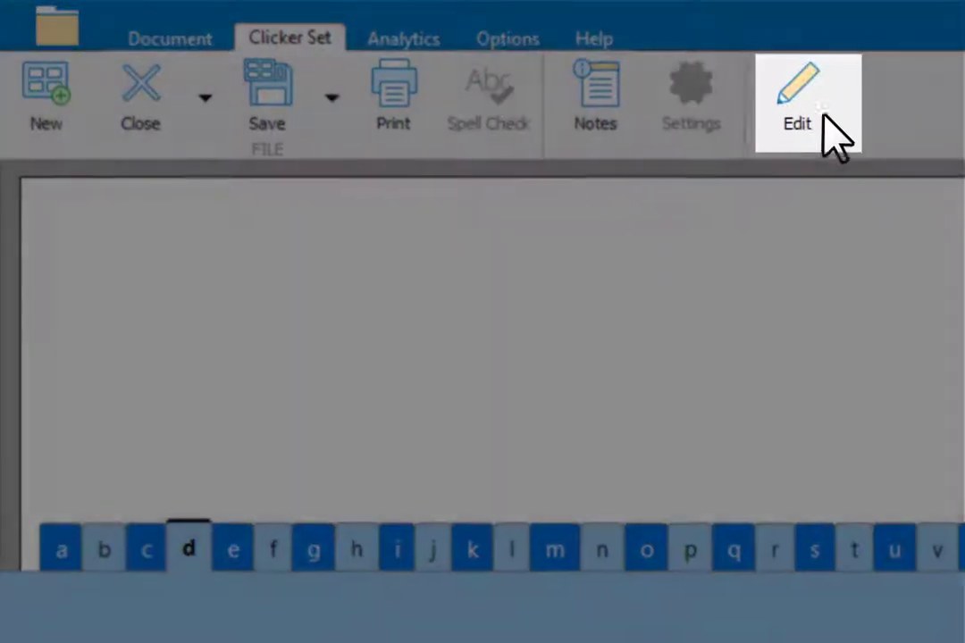
left_click(804, 107)
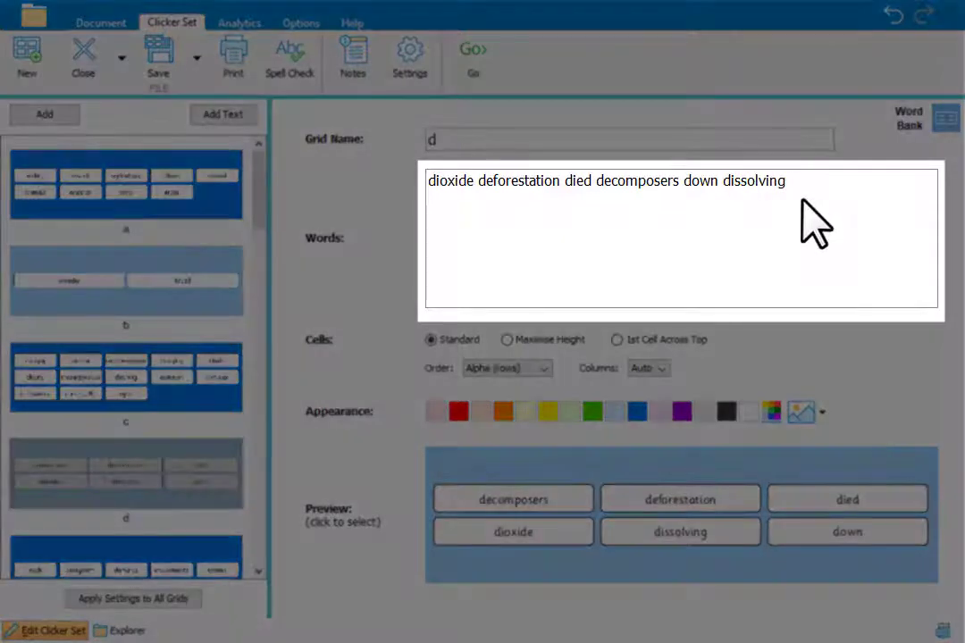
type("decomposi")
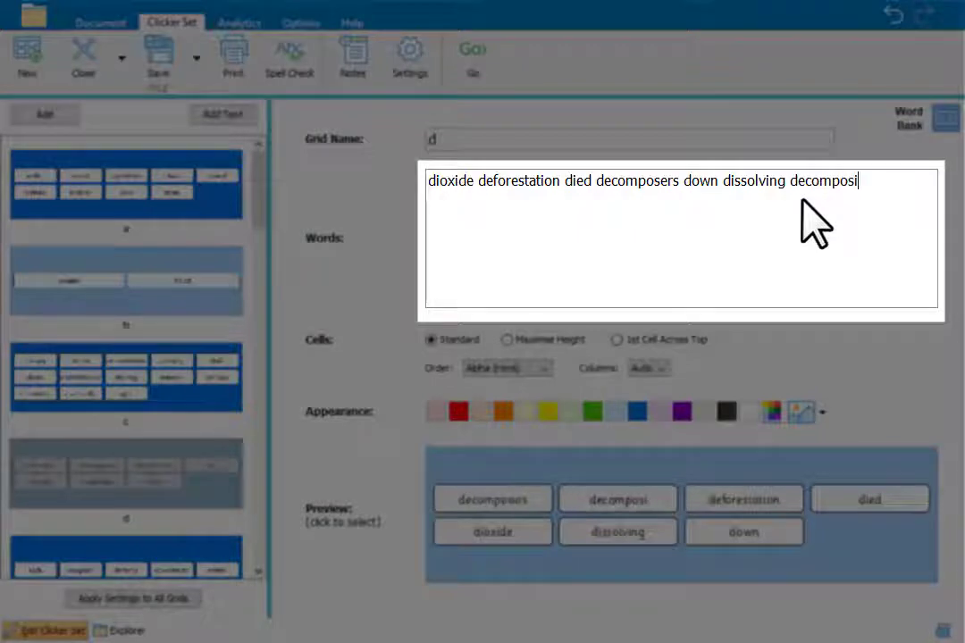
type("tion")
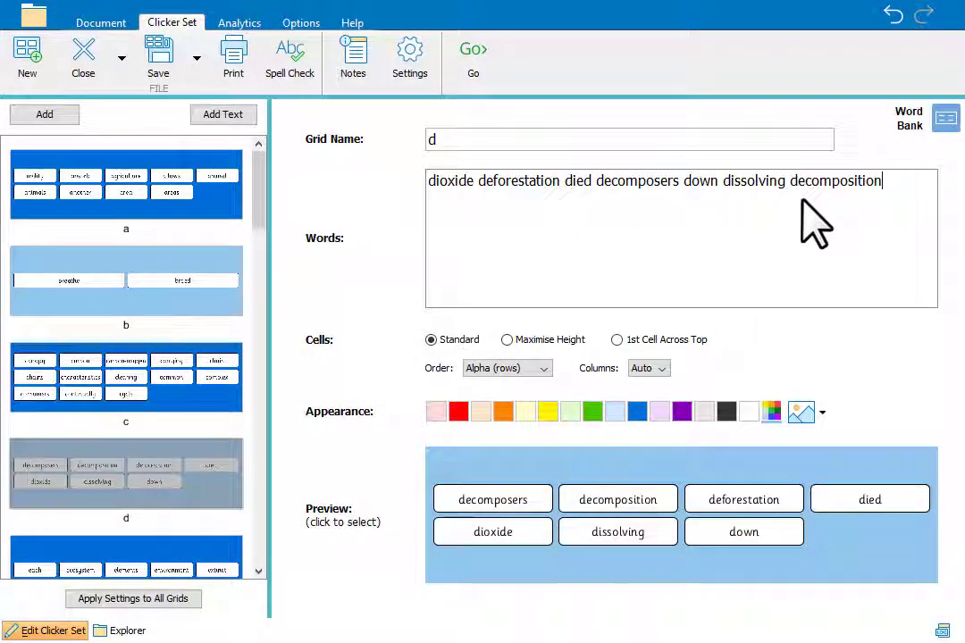
Create another Word Bank set and paste the clipboard text as the source for its topic grids
left_click(37, 55)
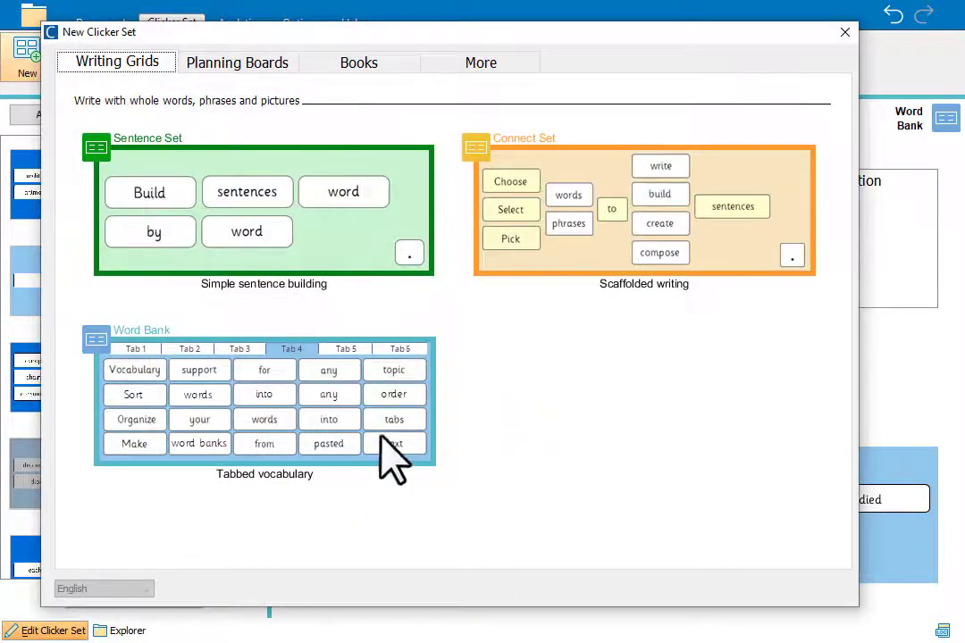
left_click(433, 437)
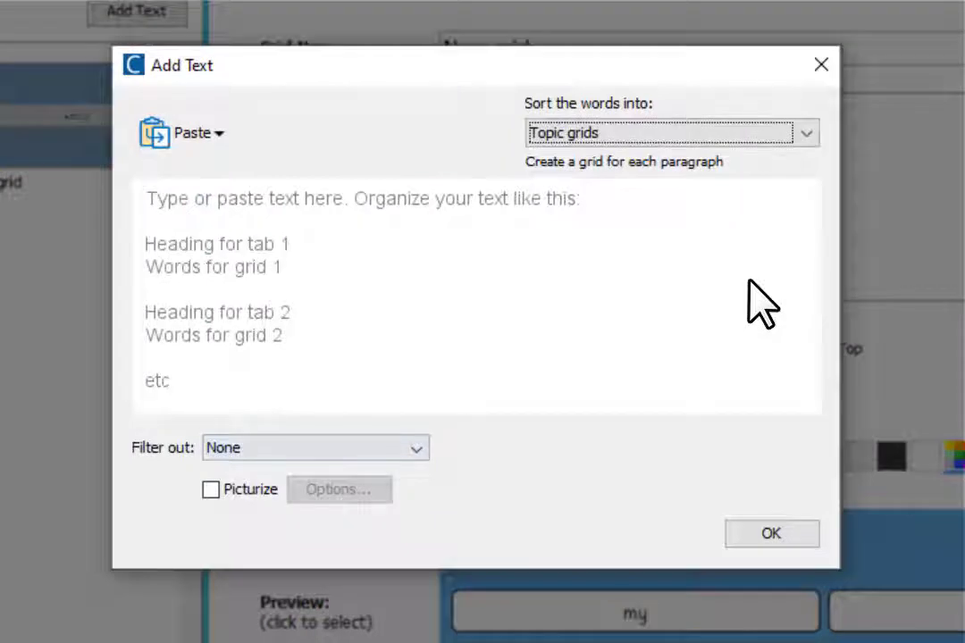
left_click(215, 142)
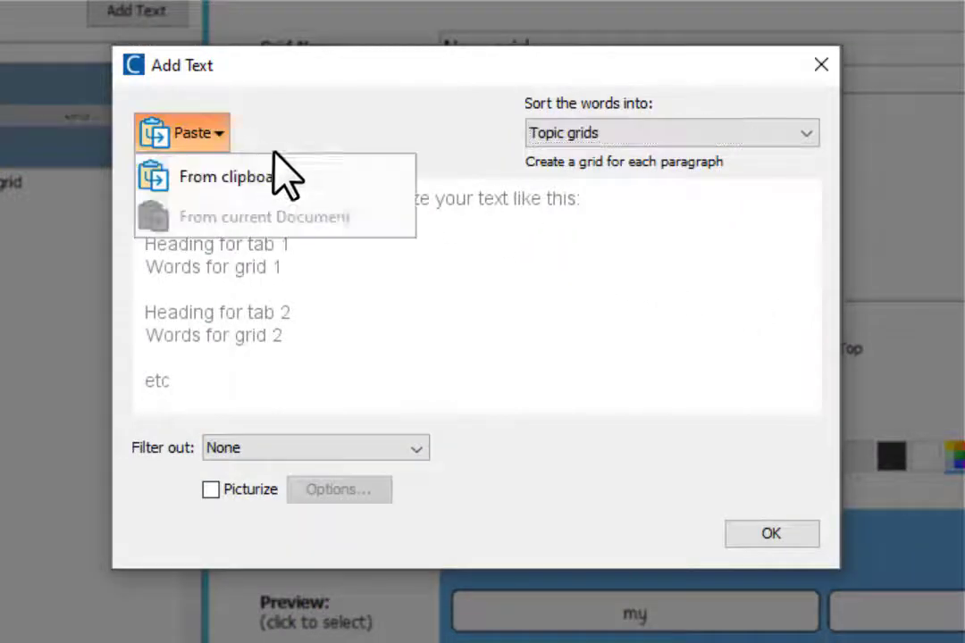
left_click(335, 178)
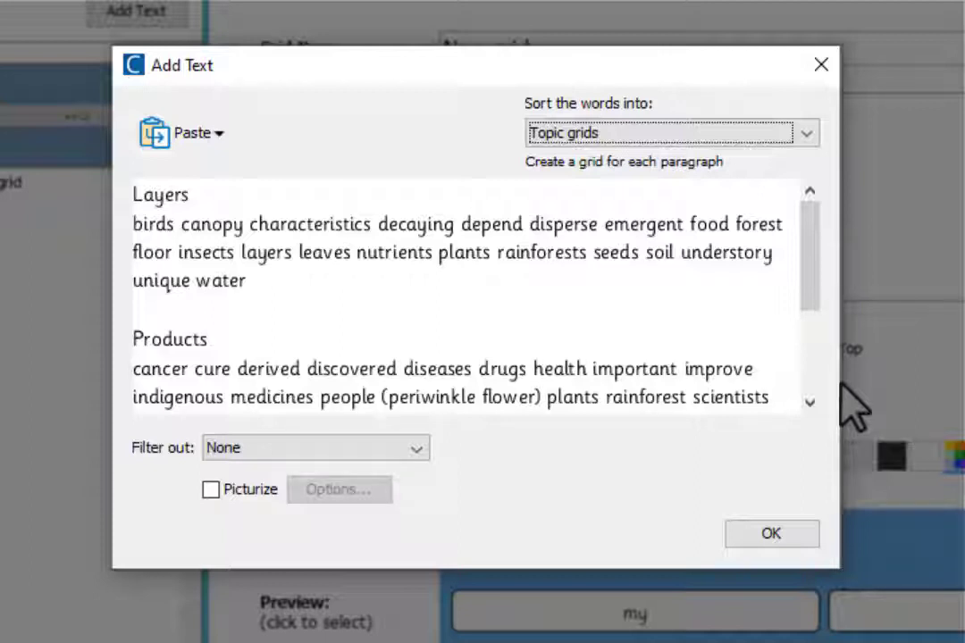
Enclose "forest floor" in parentheses in the Layers paragraph so it forms a single cell
left_click(738, 225)
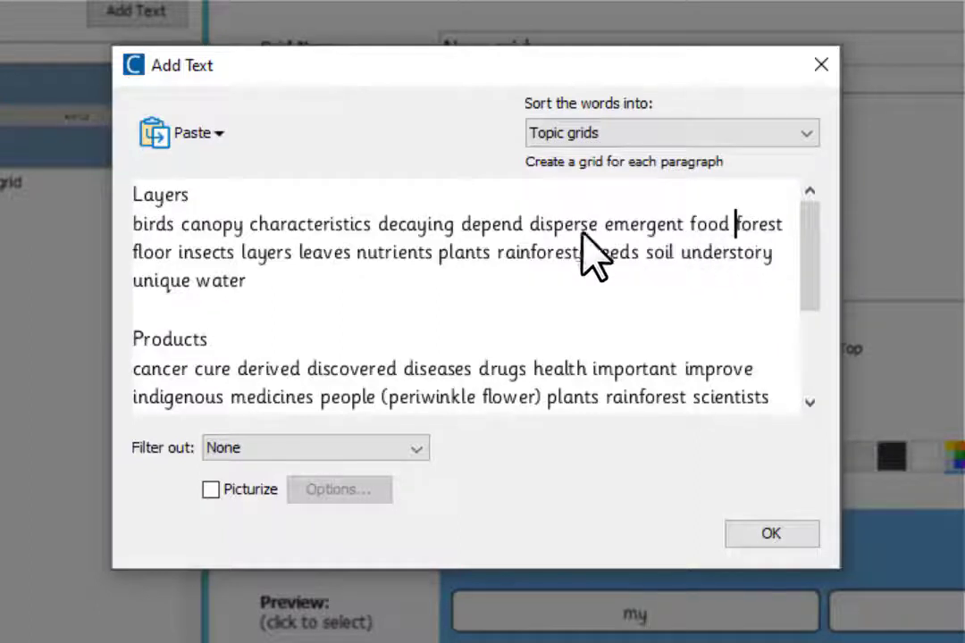
type("(")
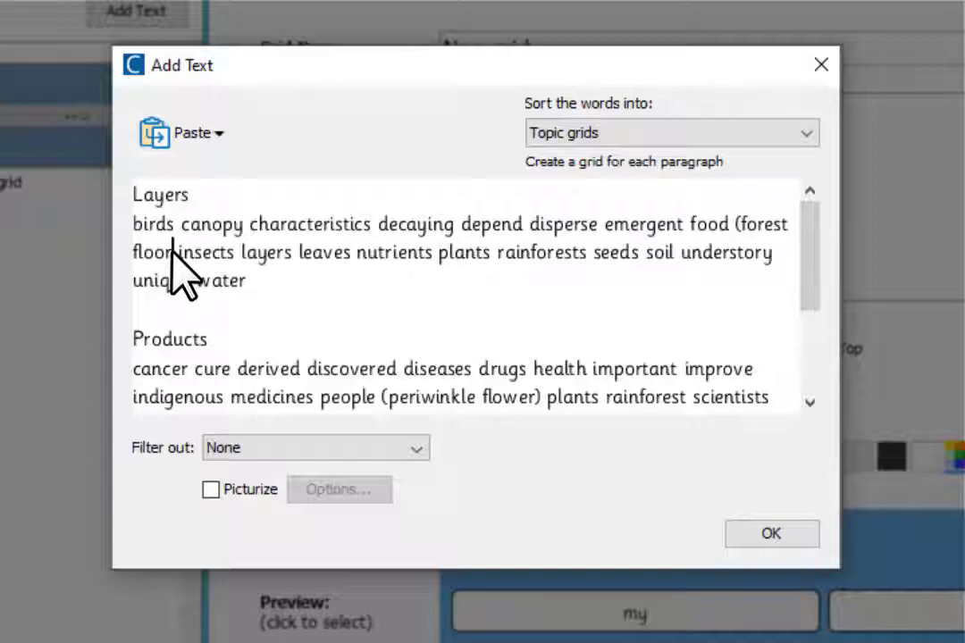
type(")")
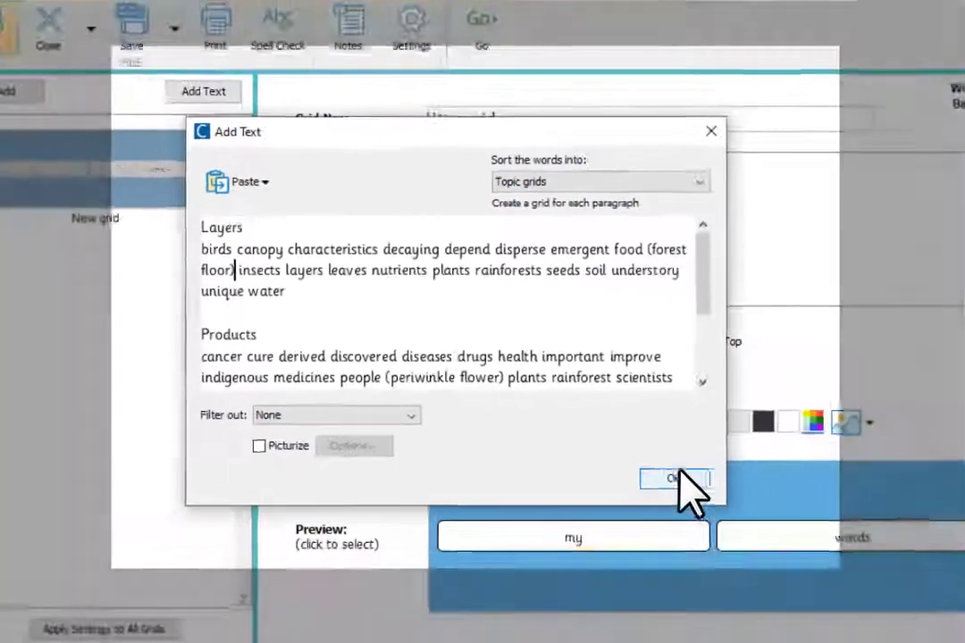
Generate the topic grids from the text and check the Products and Threats grids
left_click(765, 529)
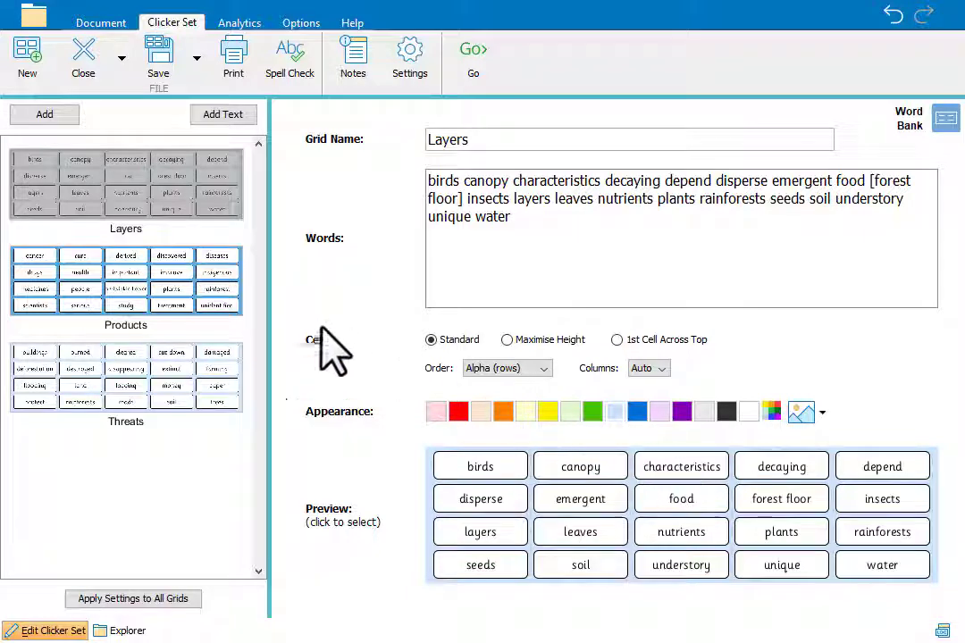
left_click(205, 304)
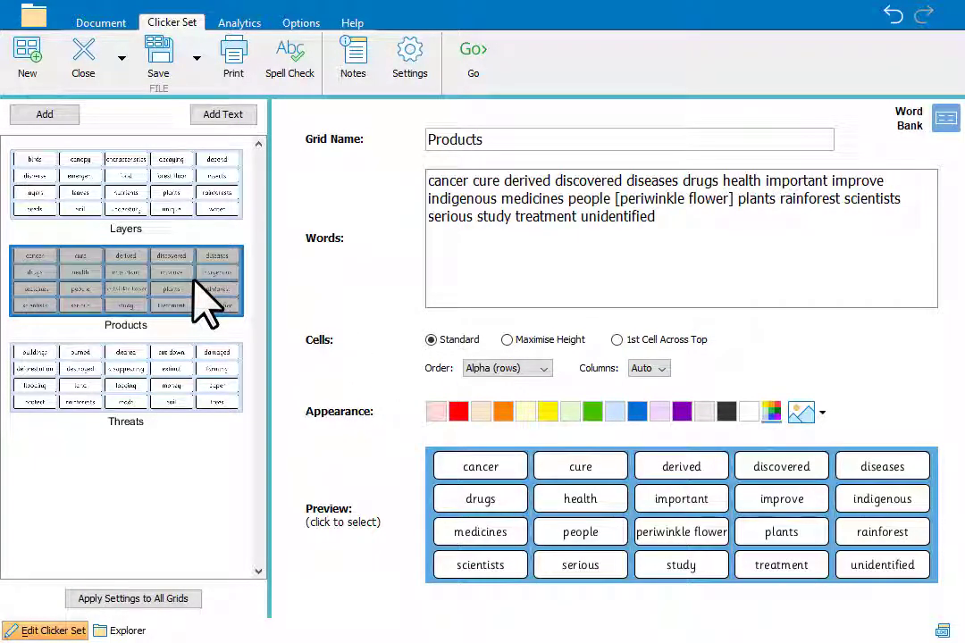
left_click(214, 413)
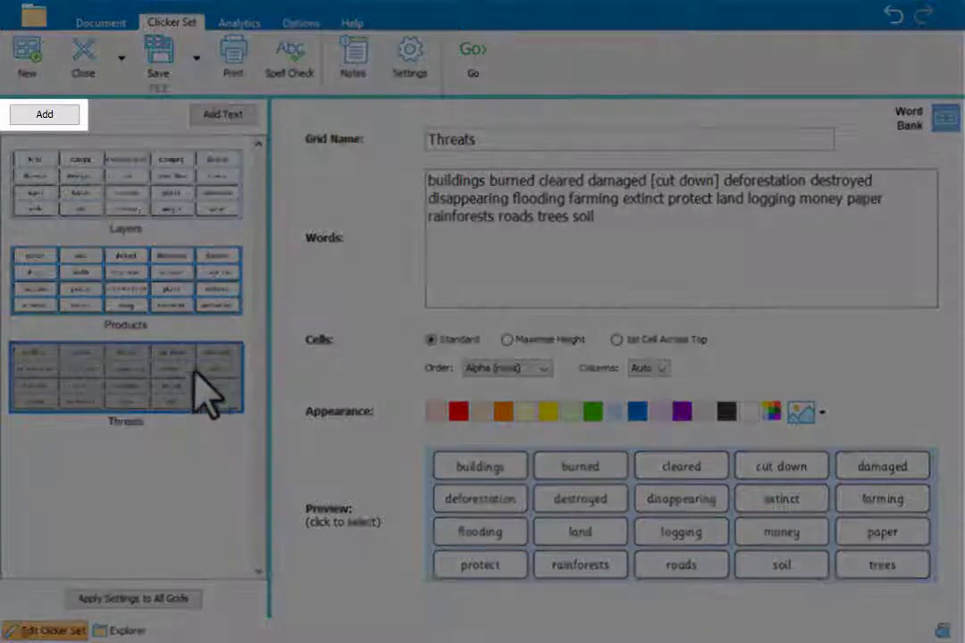
Add a new grid to the word bank and name it "Animals"
left_click(66, 117)
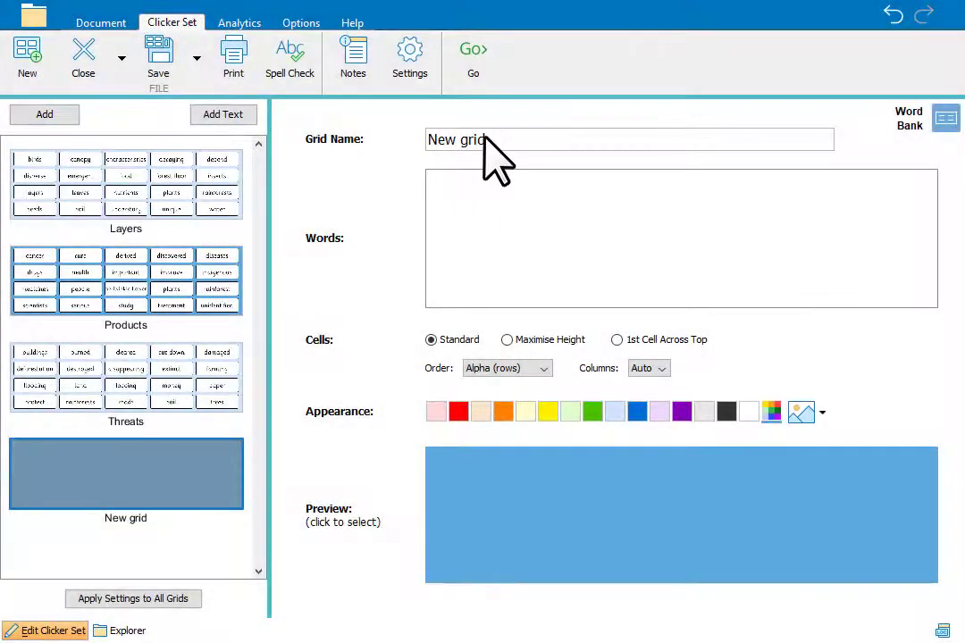
left_click(484, 141)
key("BackSpace")
key("BackSpace")
key("BackSpace")
key("BackSpace")
key("BackSpace")
key("BackSpace")
key("BackSpace")
key("BackSpace")
type("A")
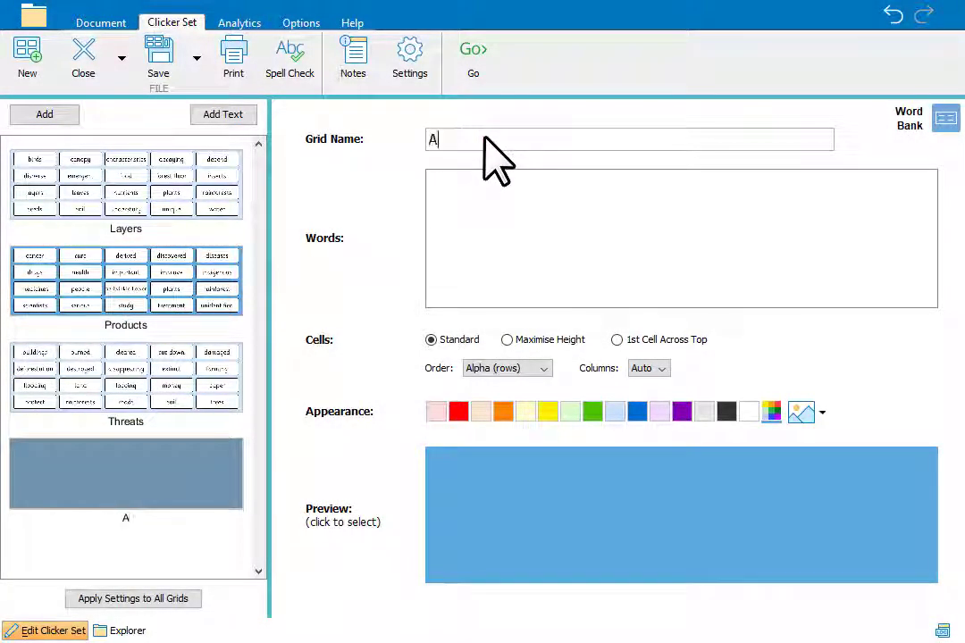
type("nimals")
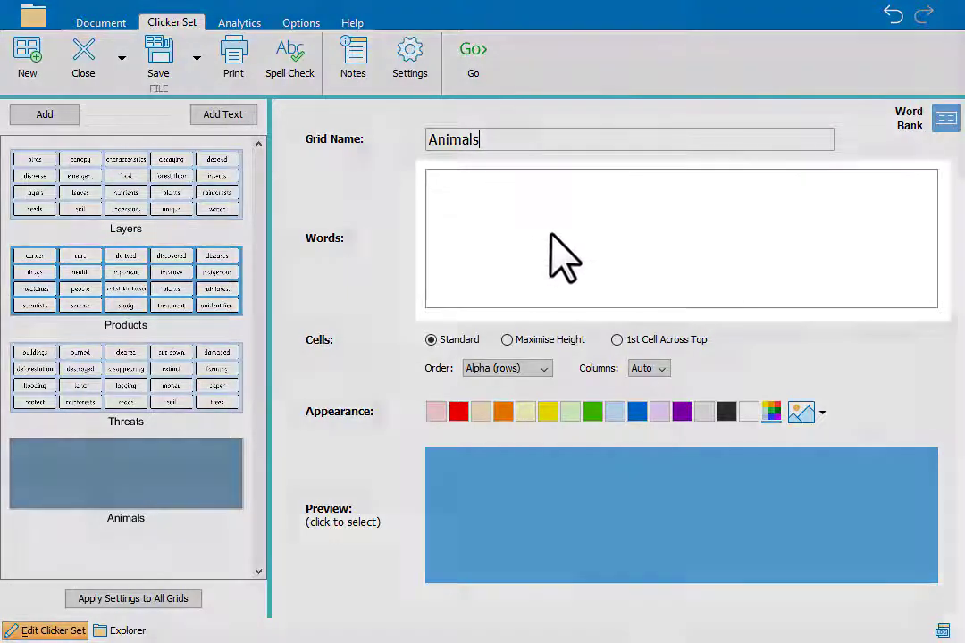
Enter the words bat, butterfly, frog, gorilla, jaguar and lemur in the Animals grid
left_click(561, 259)
type("ba")
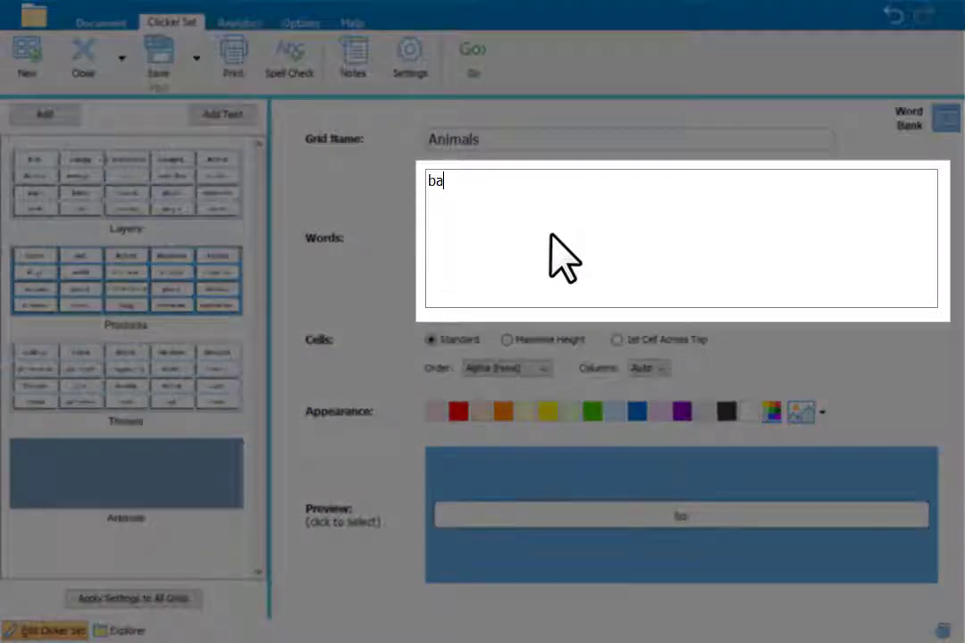
type("t butterfl")
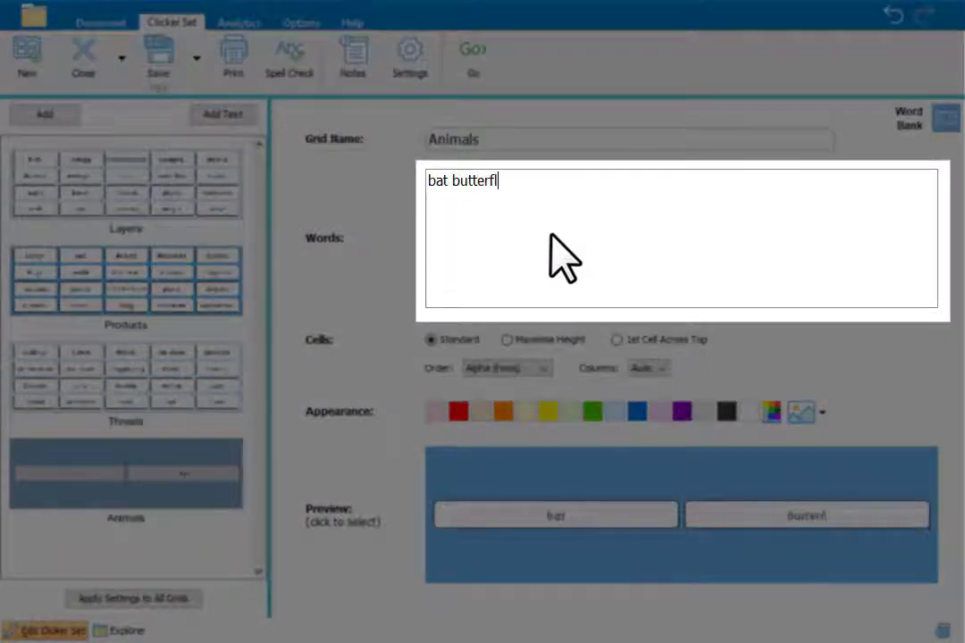
type("y fr")
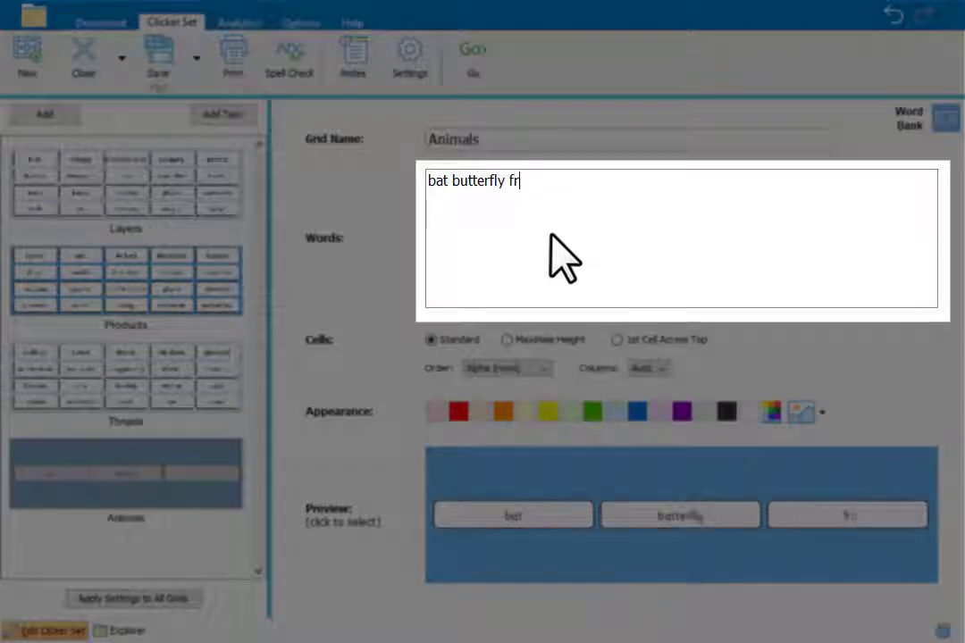
type("og gori")
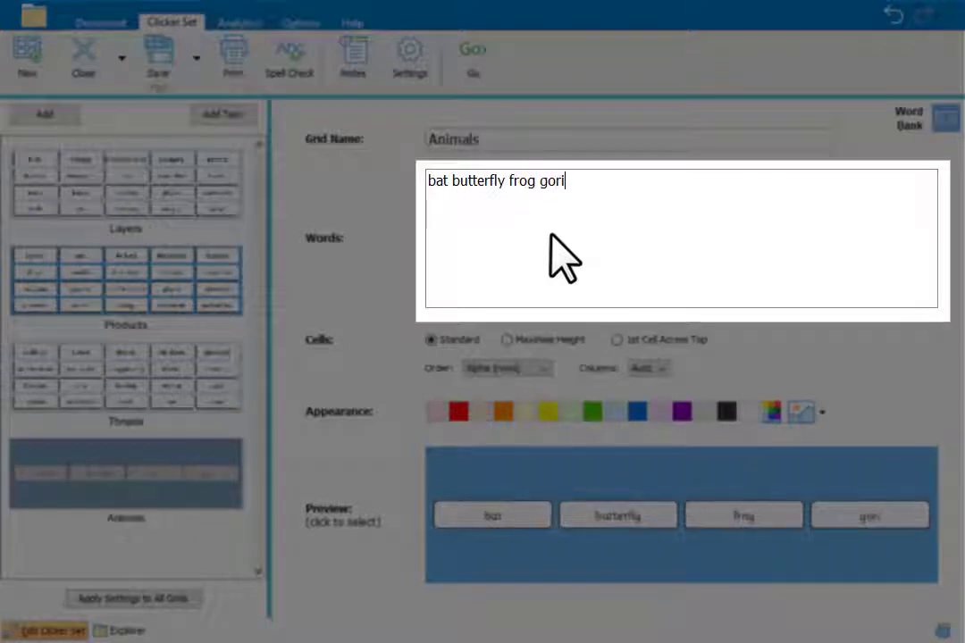
type("lla jagua")
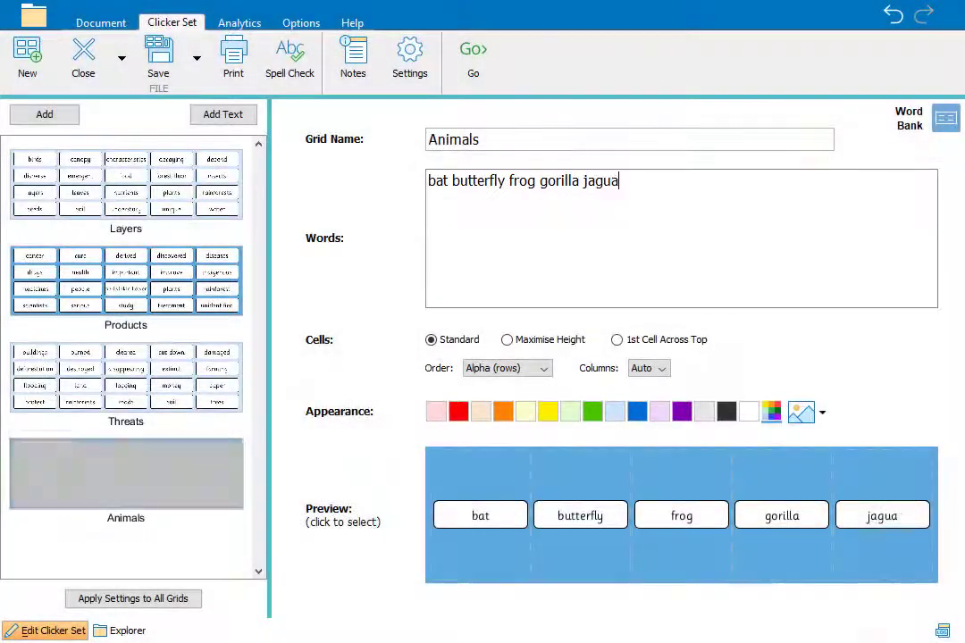
type("r lemur ")
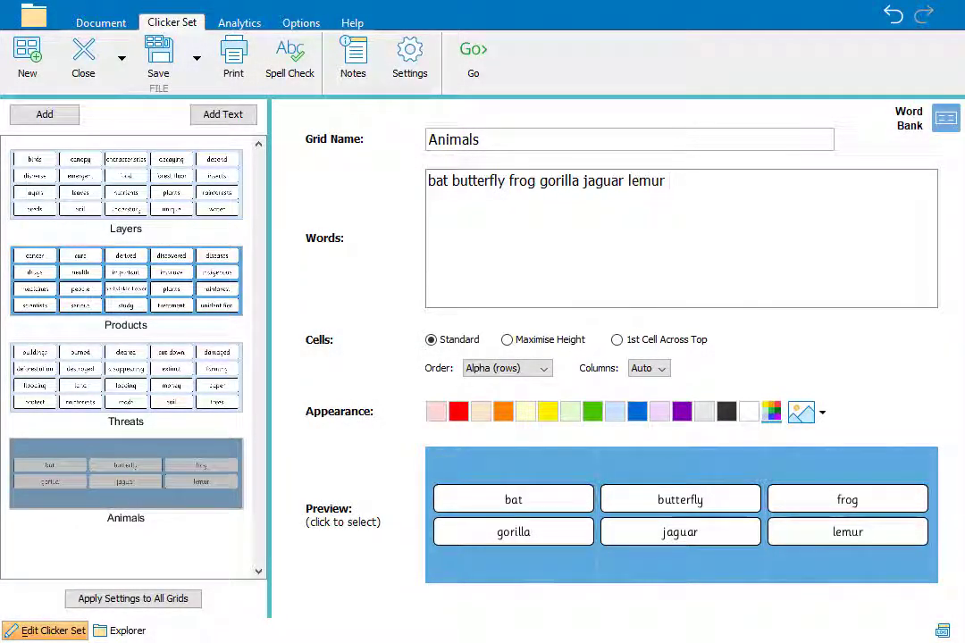
Add the words leopard, monkey, parrot, sloth, snake and tiger to the Animals grid
type("leo")
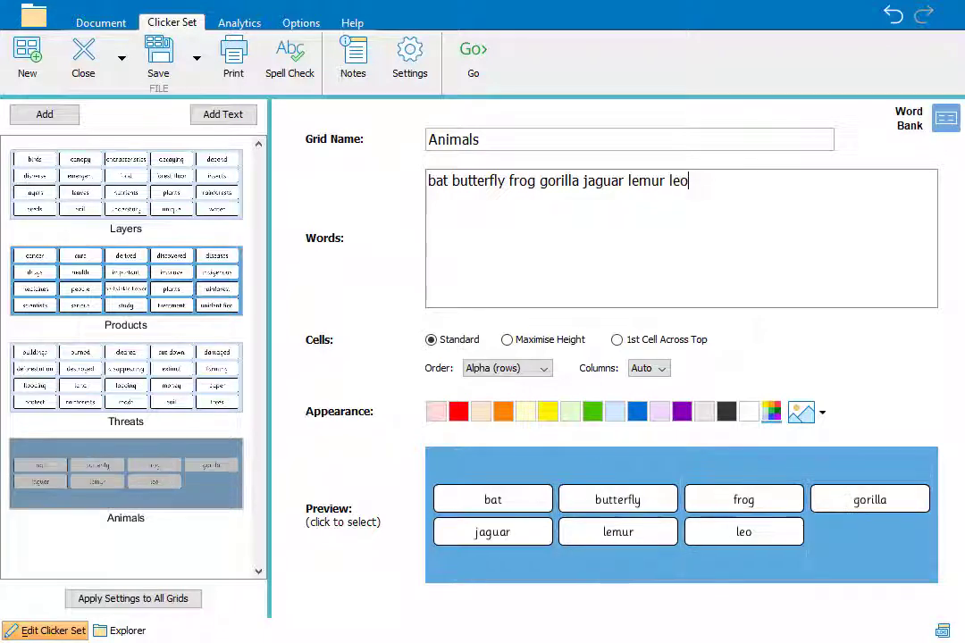
type("pard ")
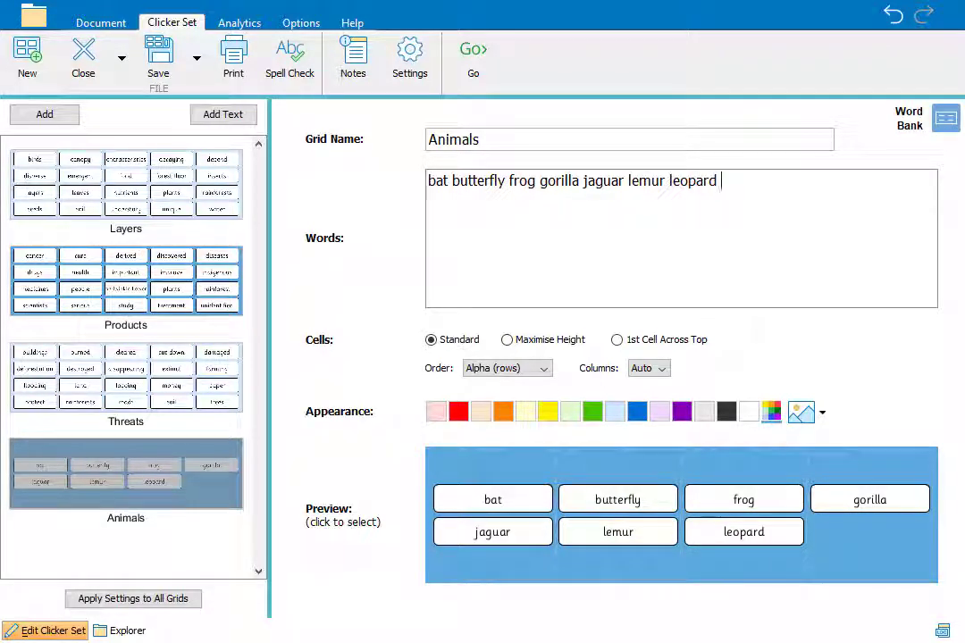
type("monkey parr")
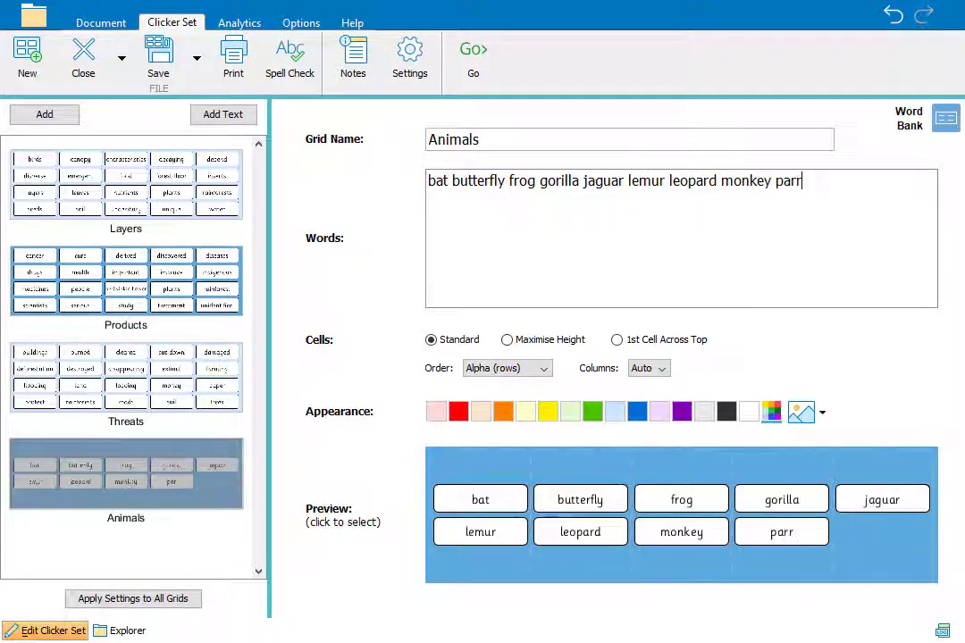
type("ot sloth sna")
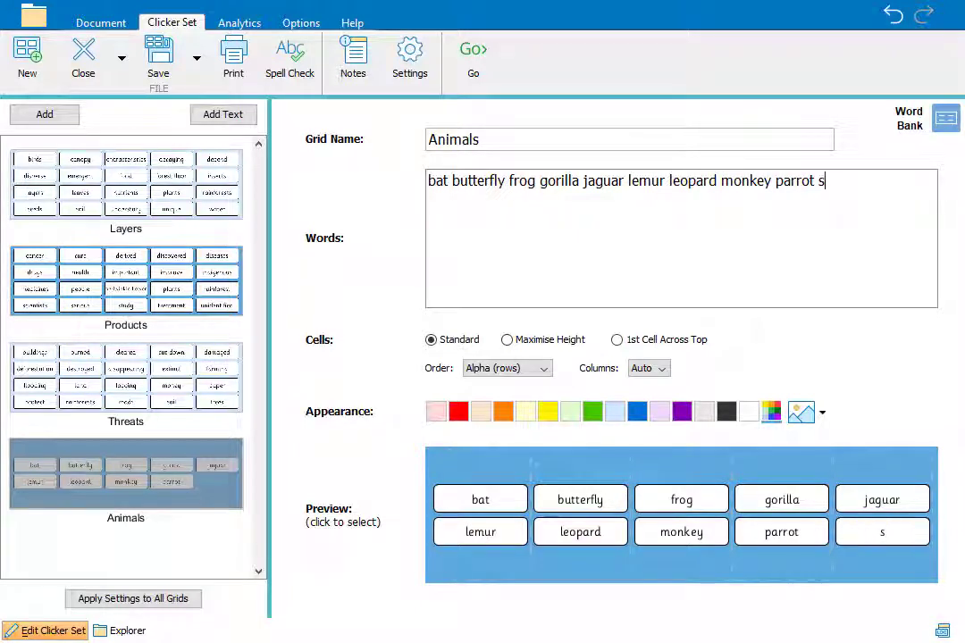
type("ke tiger")
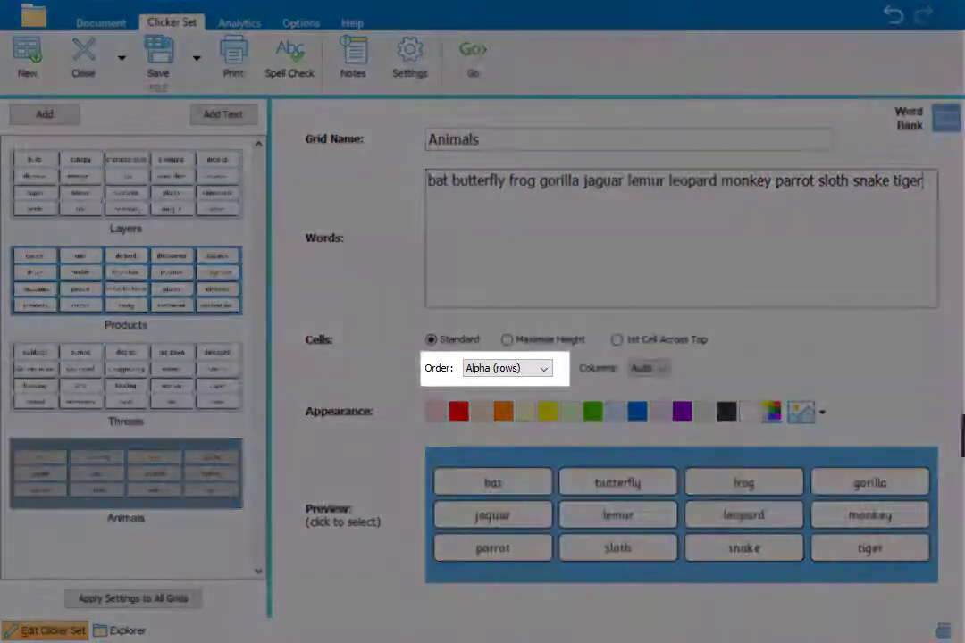
Look over the word order choices for the Animals grid and the individual settings of the "bat" cell
left_click(542, 371)
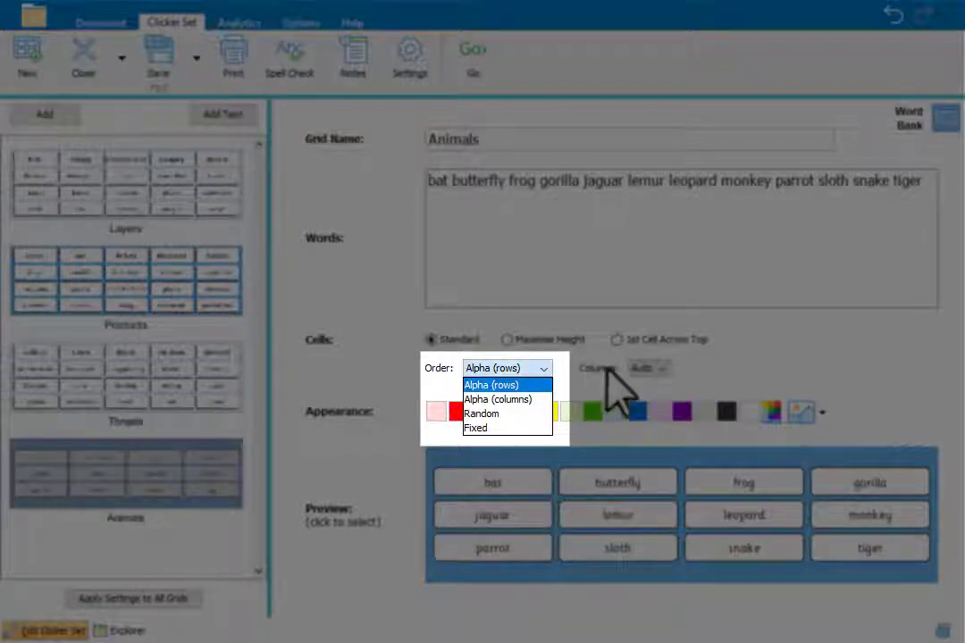
left_click(747, 364)
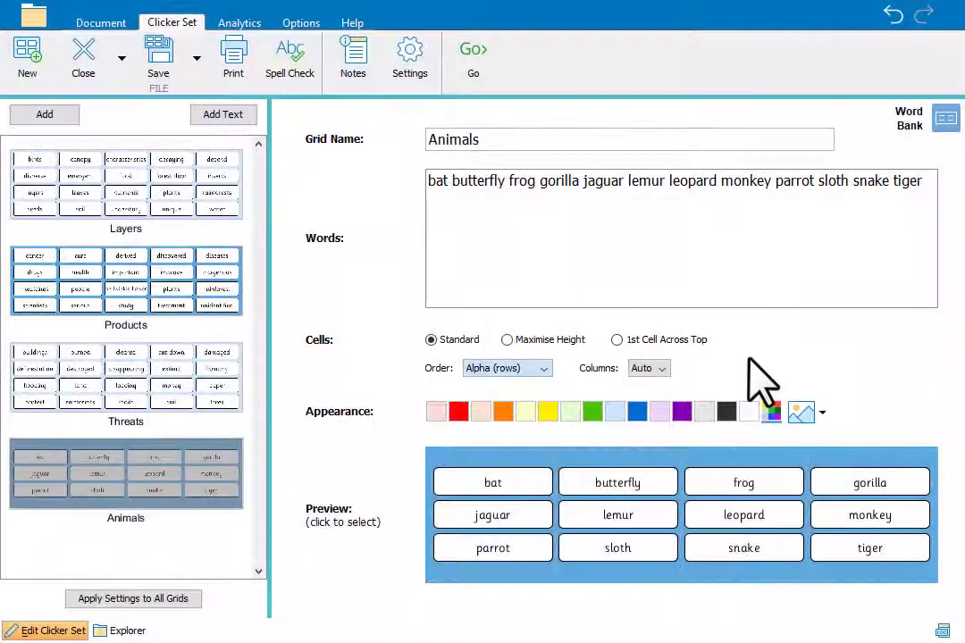
left_click(527, 487)
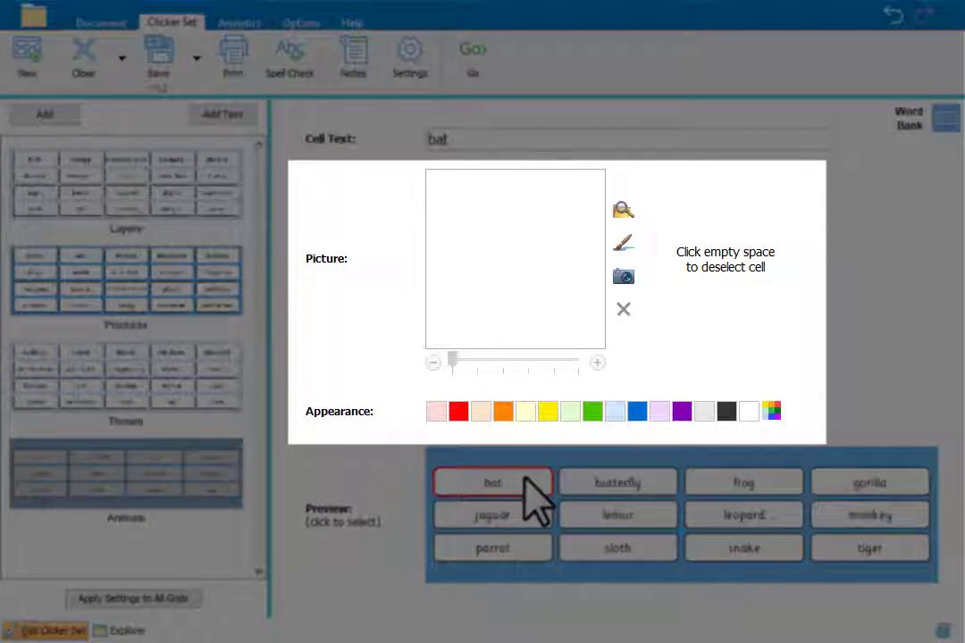
left_click(525, 478)
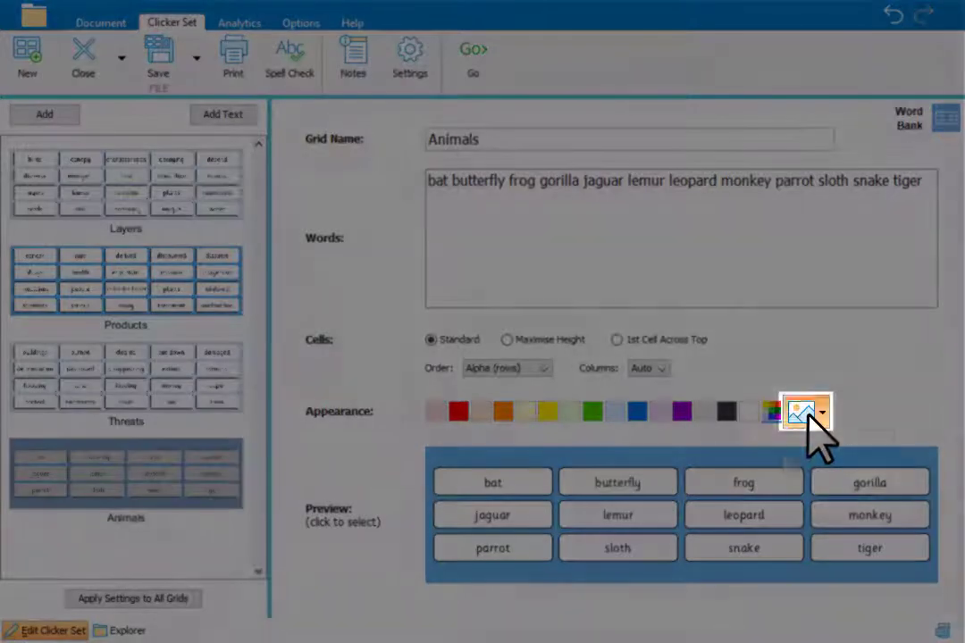
Picturize the Animals grid cells with pictures from CrickPix2, ignoring high frequency words
left_click(809, 413)
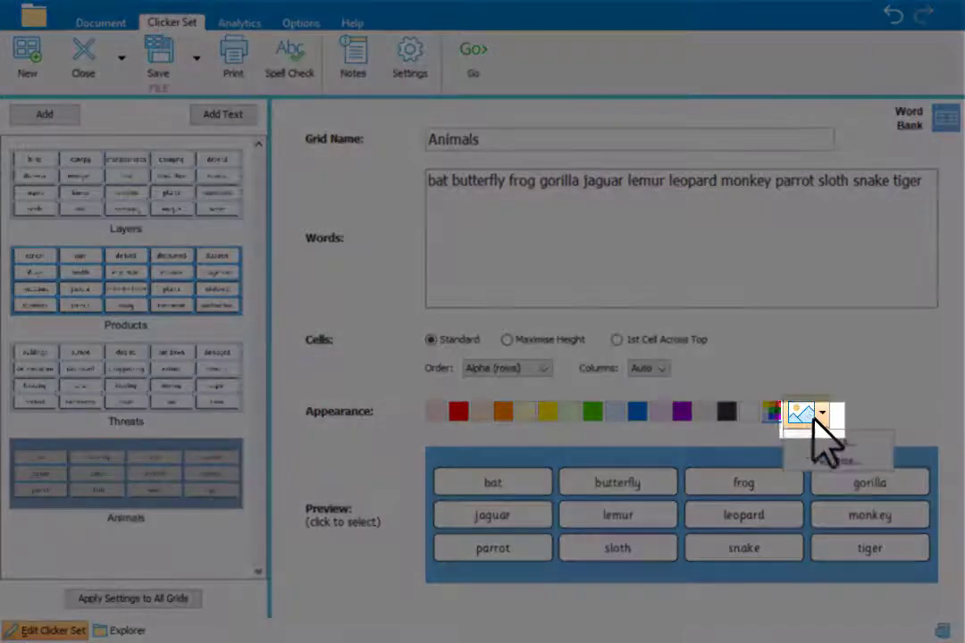
left_click(875, 464)
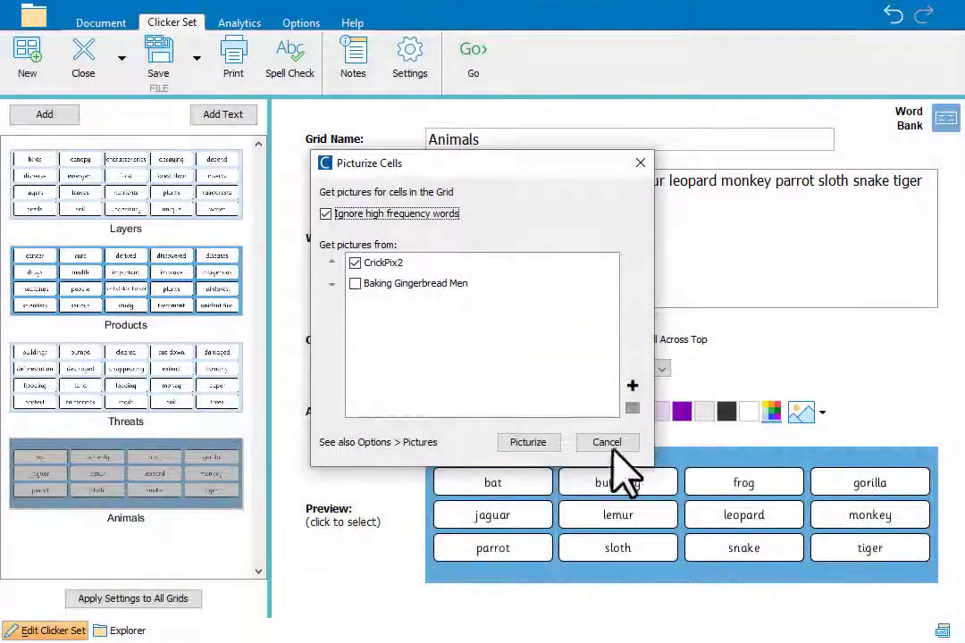
left_click(553, 444)
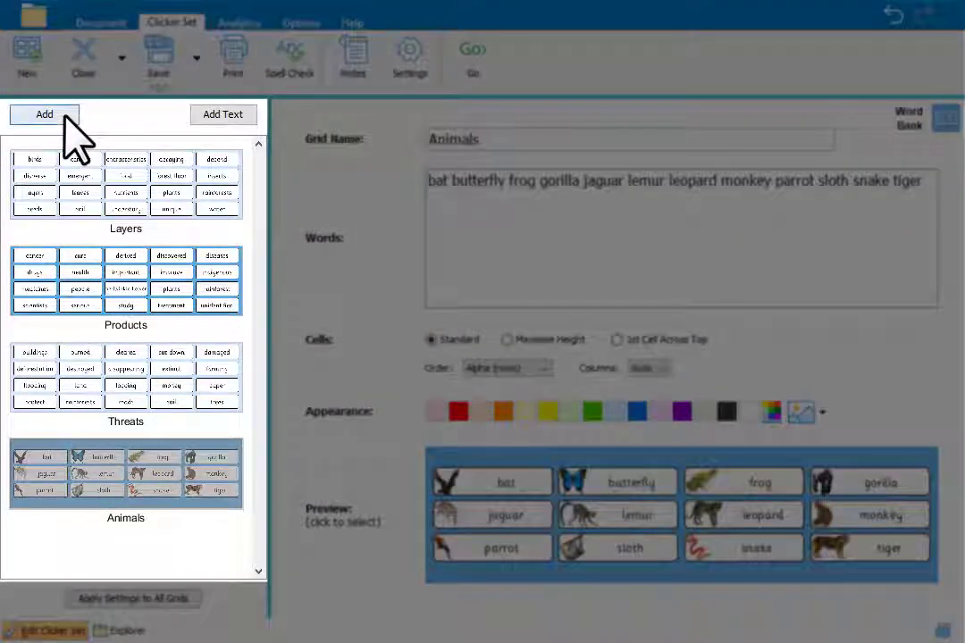
Add a new grid to the word bank and move it ahead of the Layers grid
left_click(64, 118)
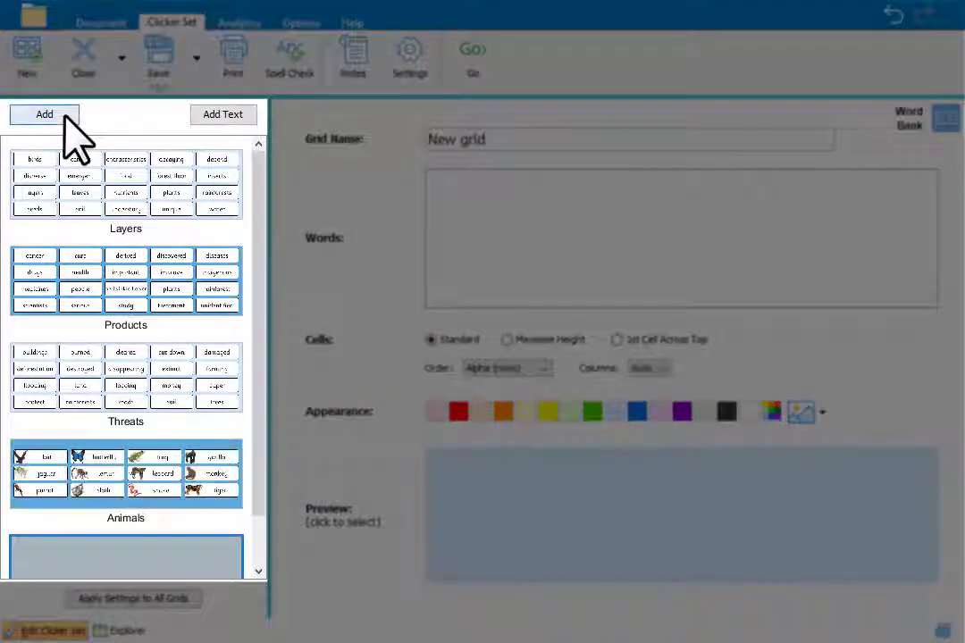
left_click_drag(187, 563, 188, 170)
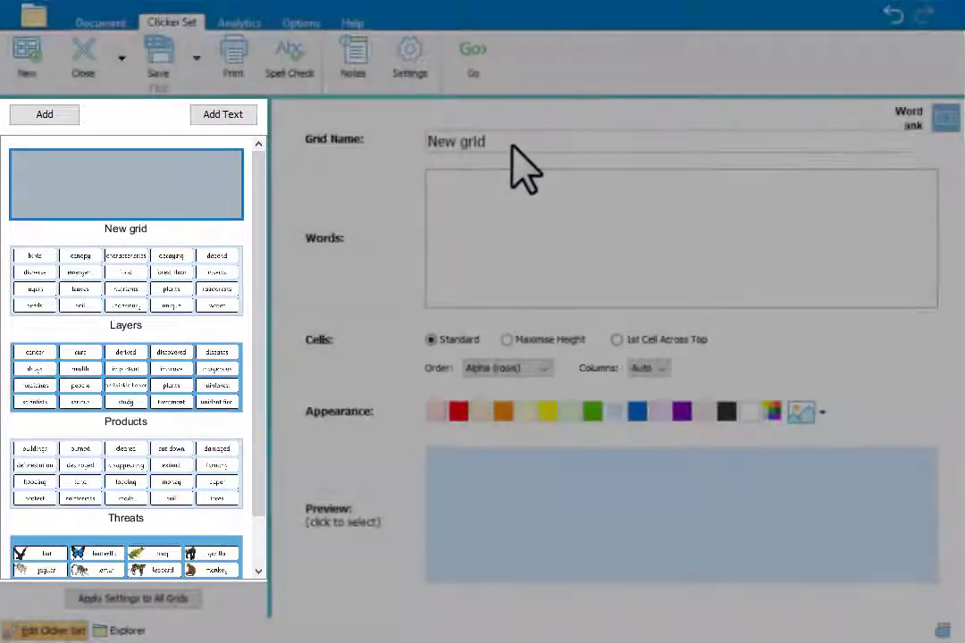
Rename the new grid as "Starters"
left_click(512, 145)
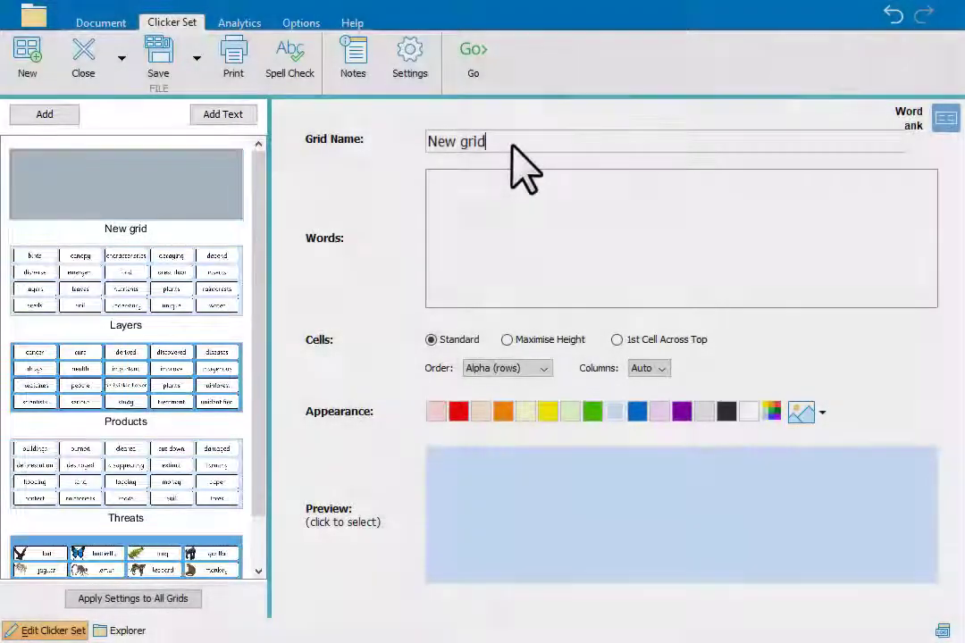
key("BackSpace")
key("BackSpace")
key("BackSpace")
key("BackSpace")
key("BackSpace")
key("BackSpace")
key("BackSpace")
key("BackSpace")
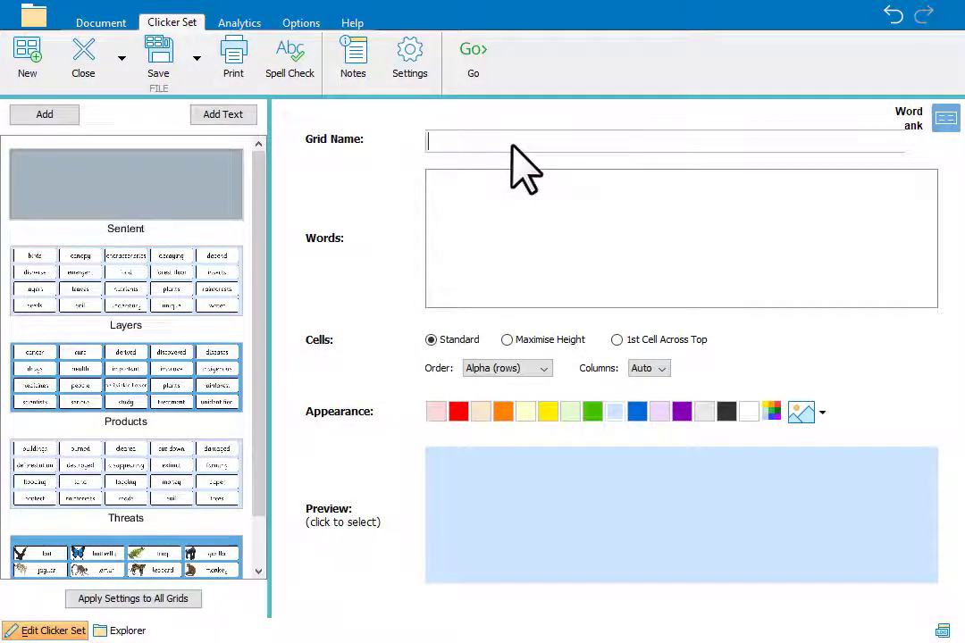
type("Starters")
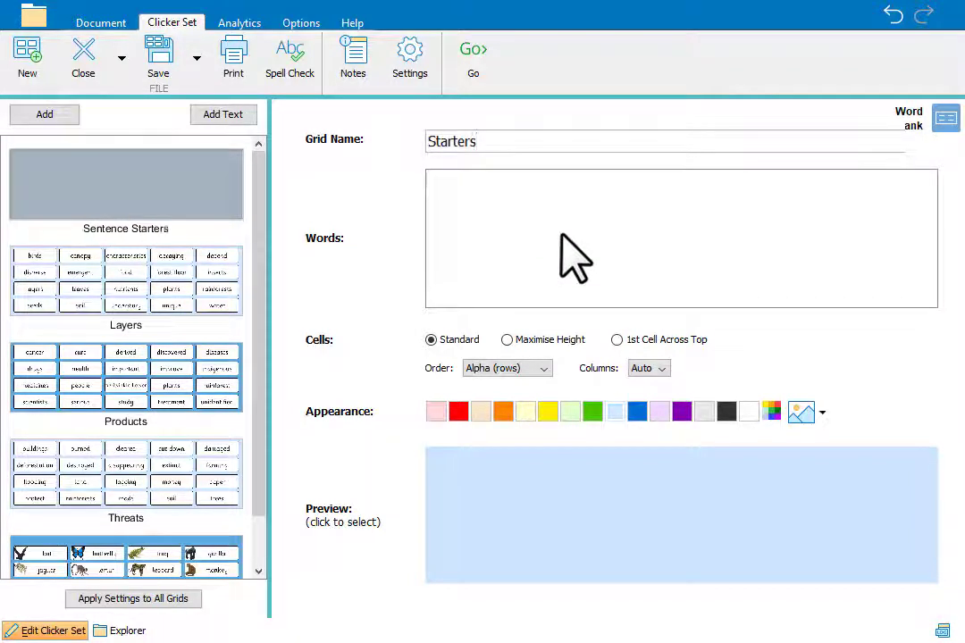
Enter the phrases (Rainforests are important because) (The layers of a rainforest are) (Layers are dependant on) (Rainforests are under threat because) in the Starters grid
type("(Rainforests are important because) (The layers of a rainforest are) (Layers are dependant on) (Rainforests are under threat because)")
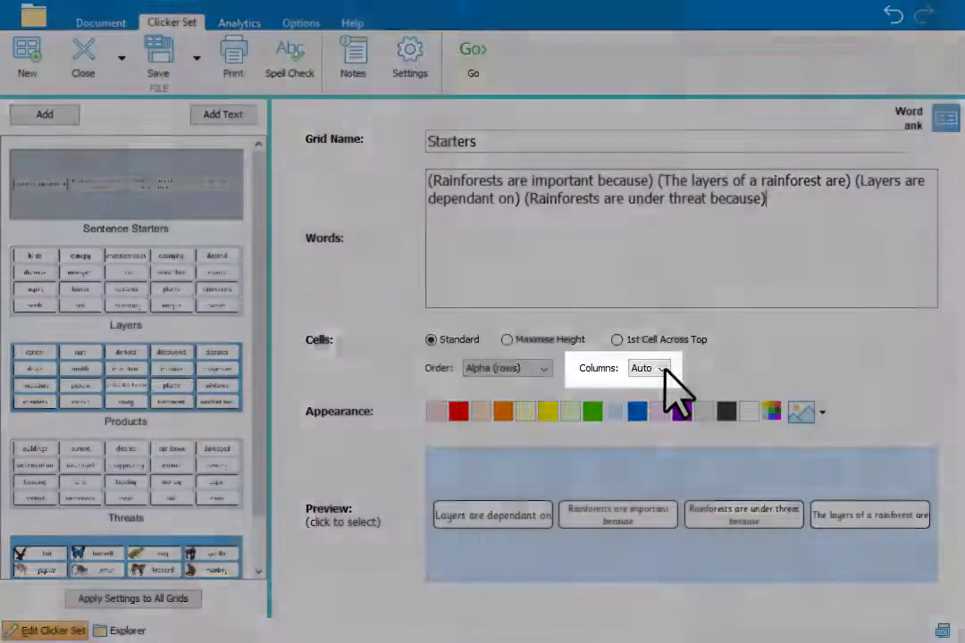
Lay out the Starters grid in 2 columns and give it an orange background
left_click(664, 368)
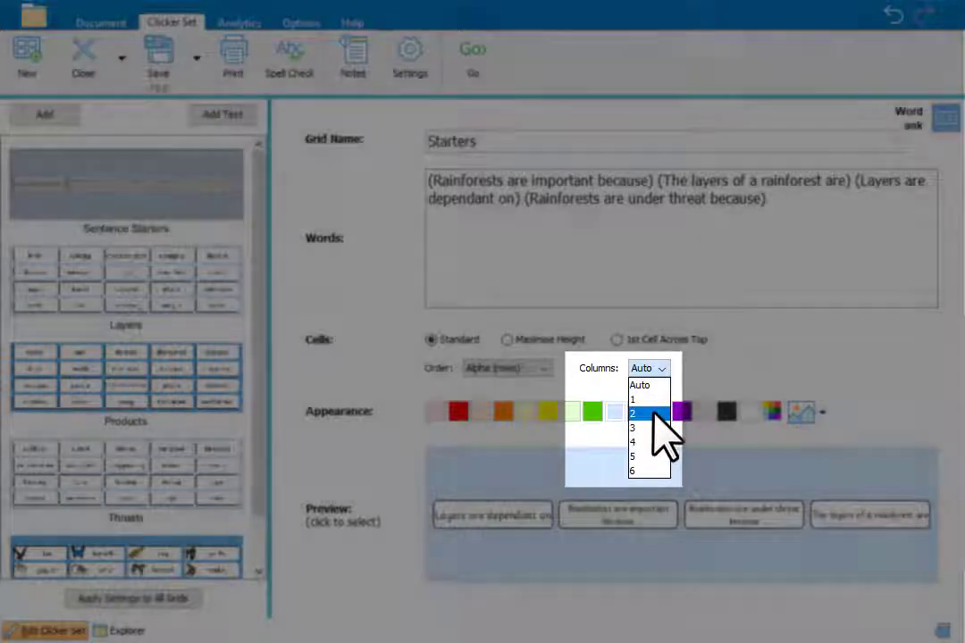
left_click(654, 413)
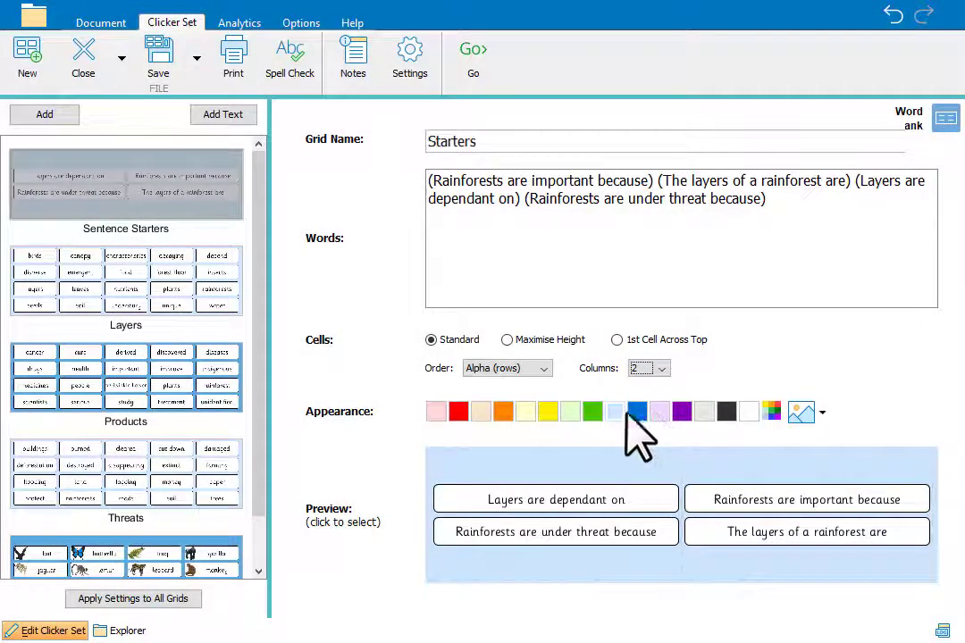
left_click(503, 410)
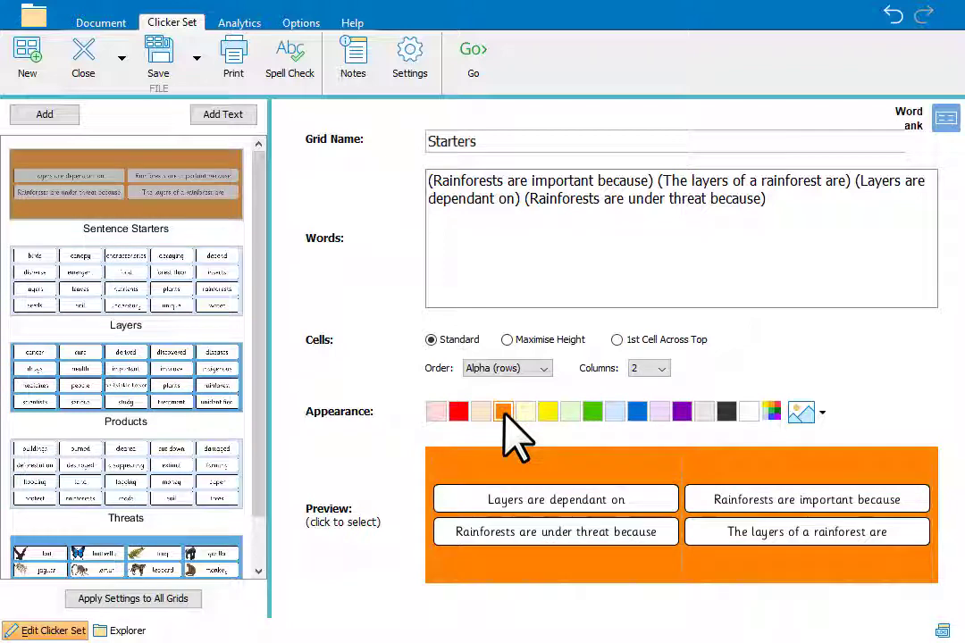
Run the finished word bank with the document and check its Layers and Products grids
left_click(484, 53)
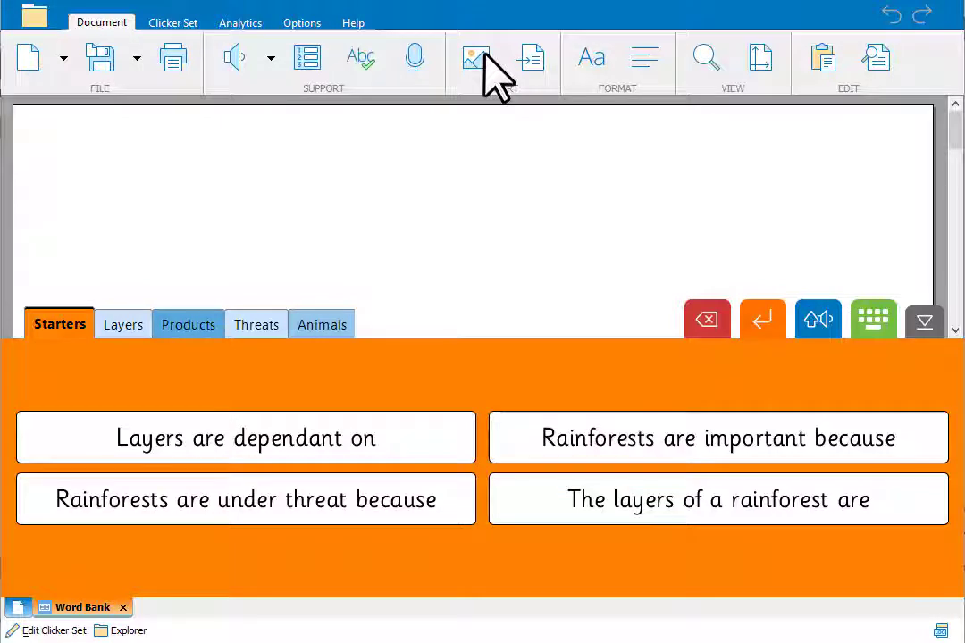
left_click(138, 324)
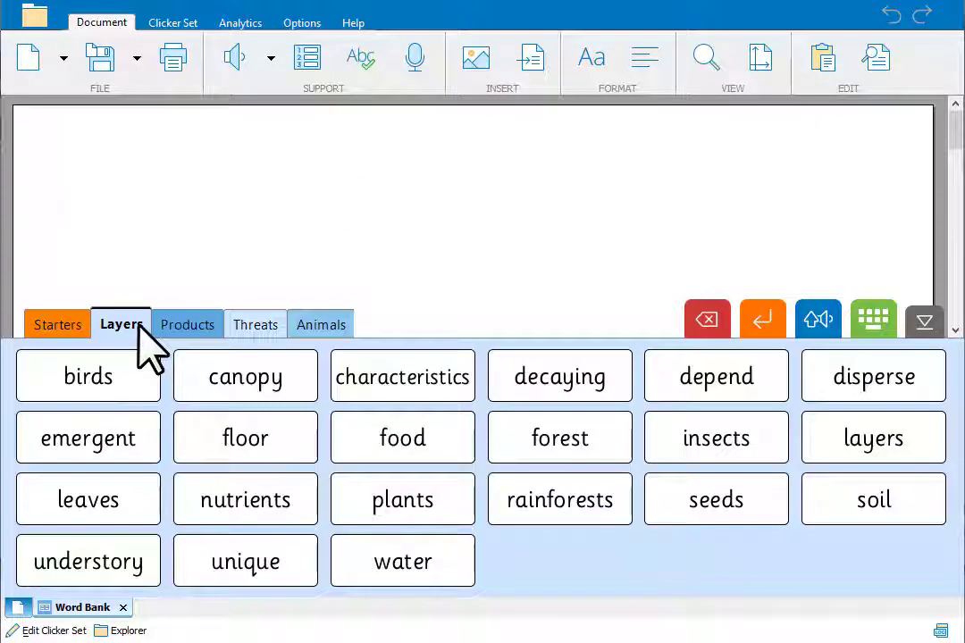
left_click(207, 326)
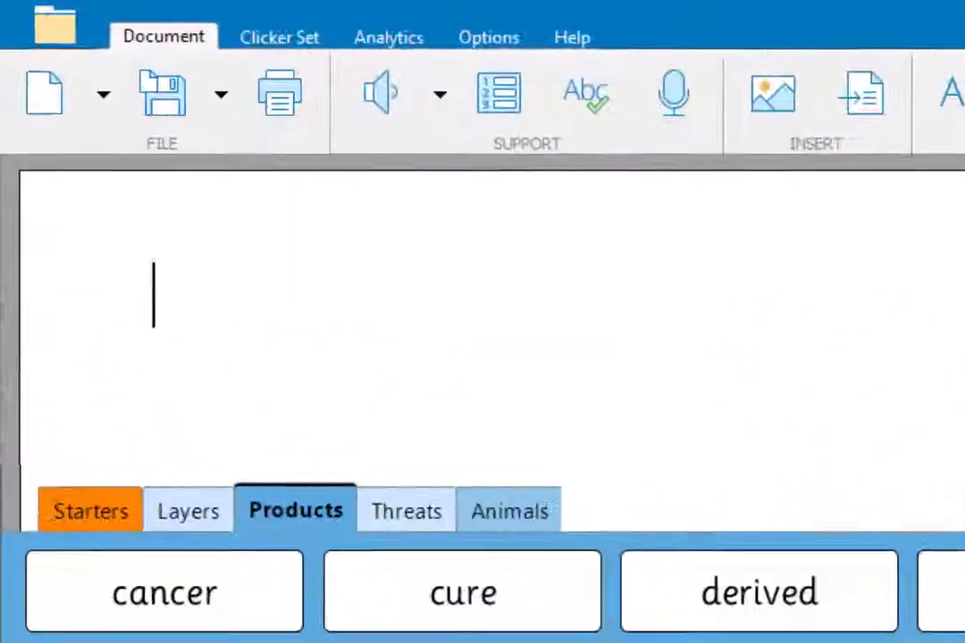
Open LearningGrids in the Clicker Explorer and filter the resources to Word Banks
left_click(336, 40)
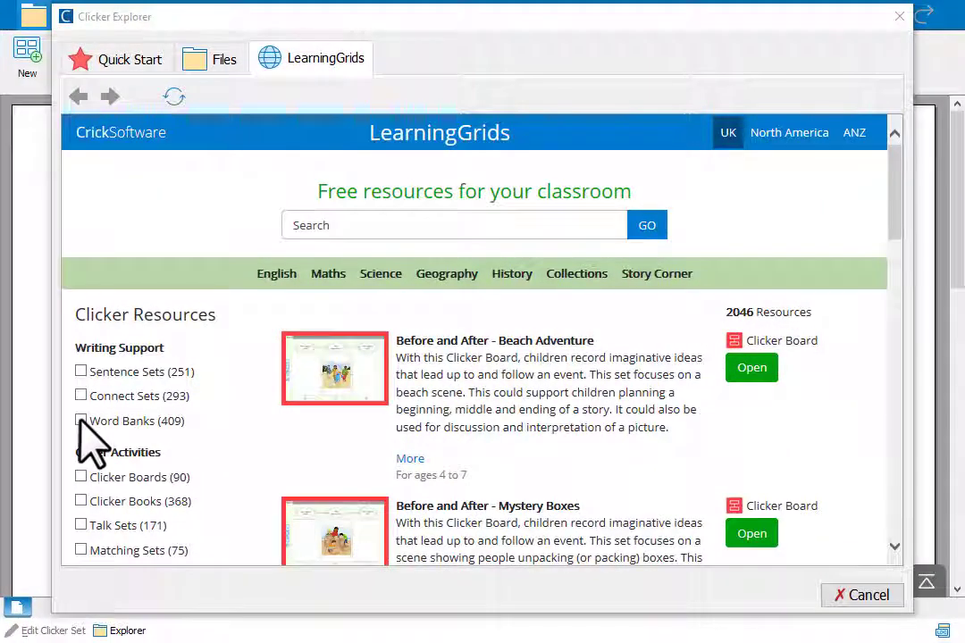
left_click(80, 421)
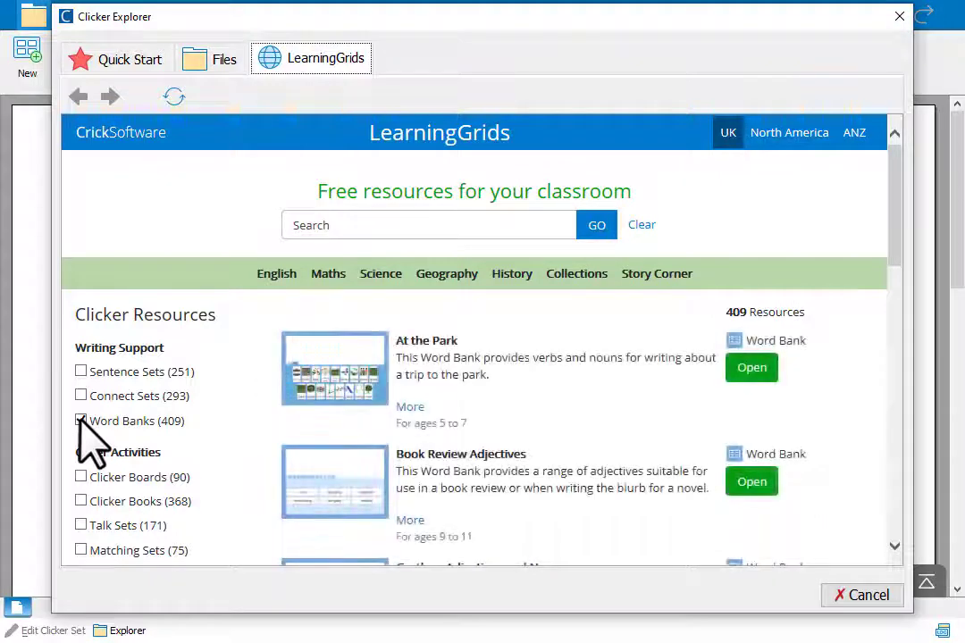